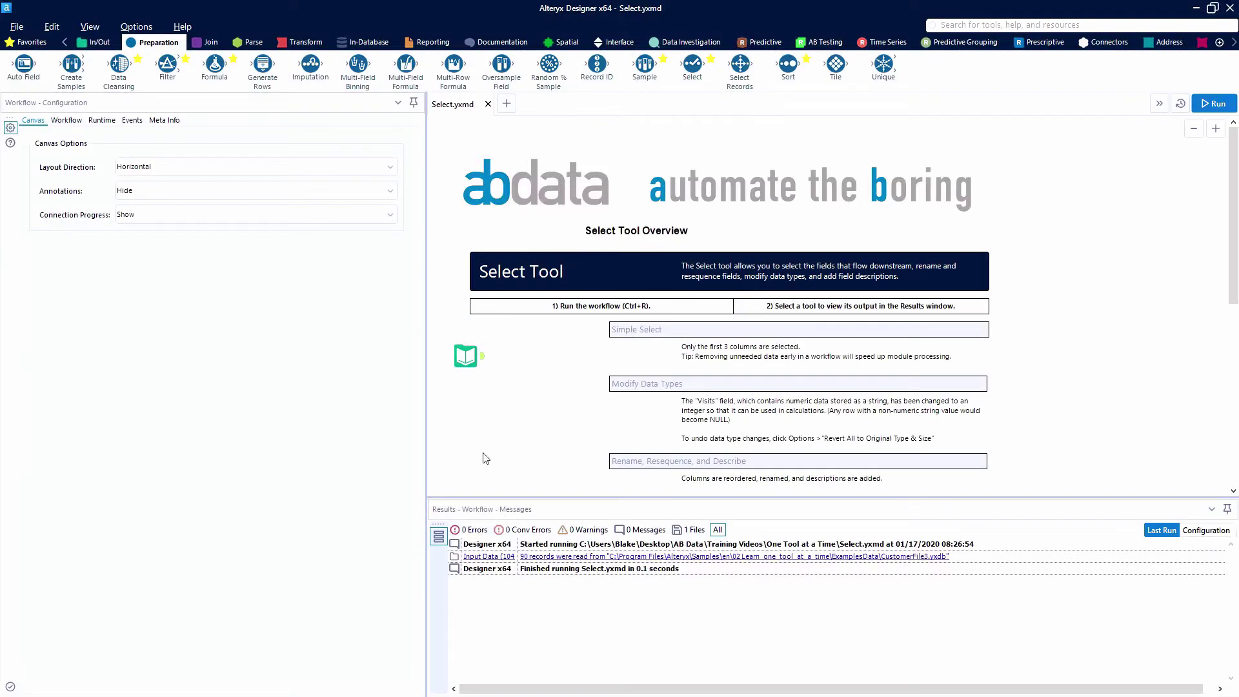
- Switch the tool palette to the Favorites category
mouse_move(692, 64)
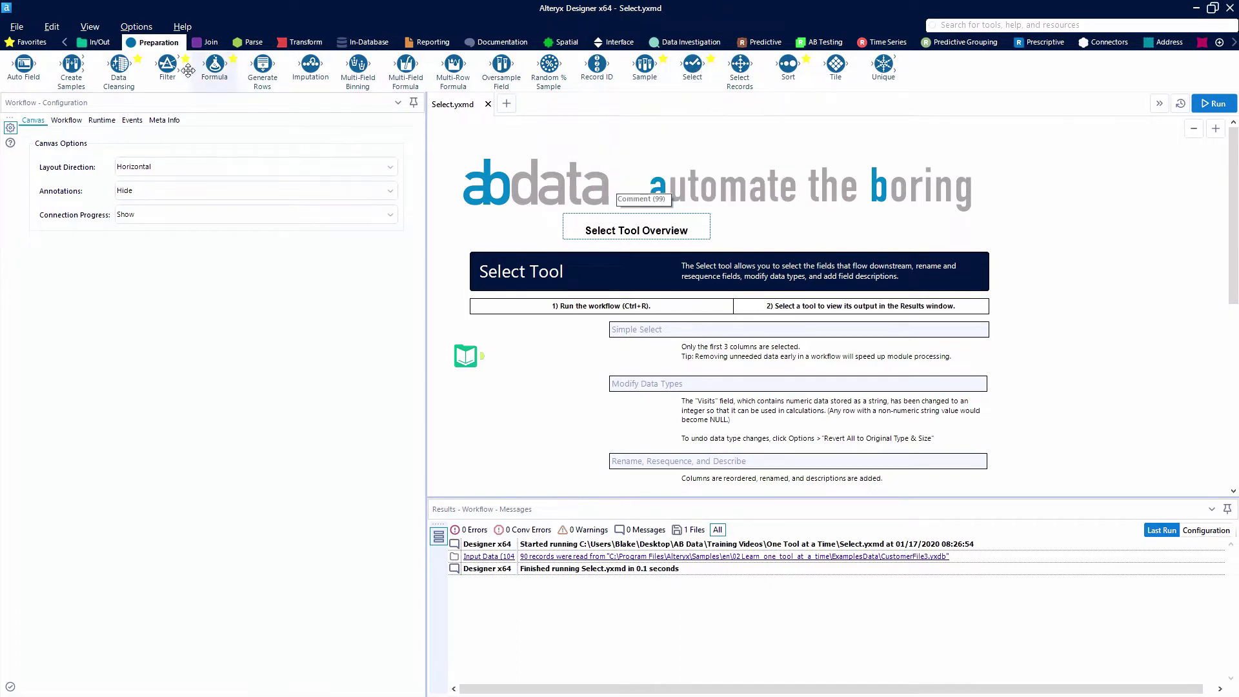
left_click(29, 42)
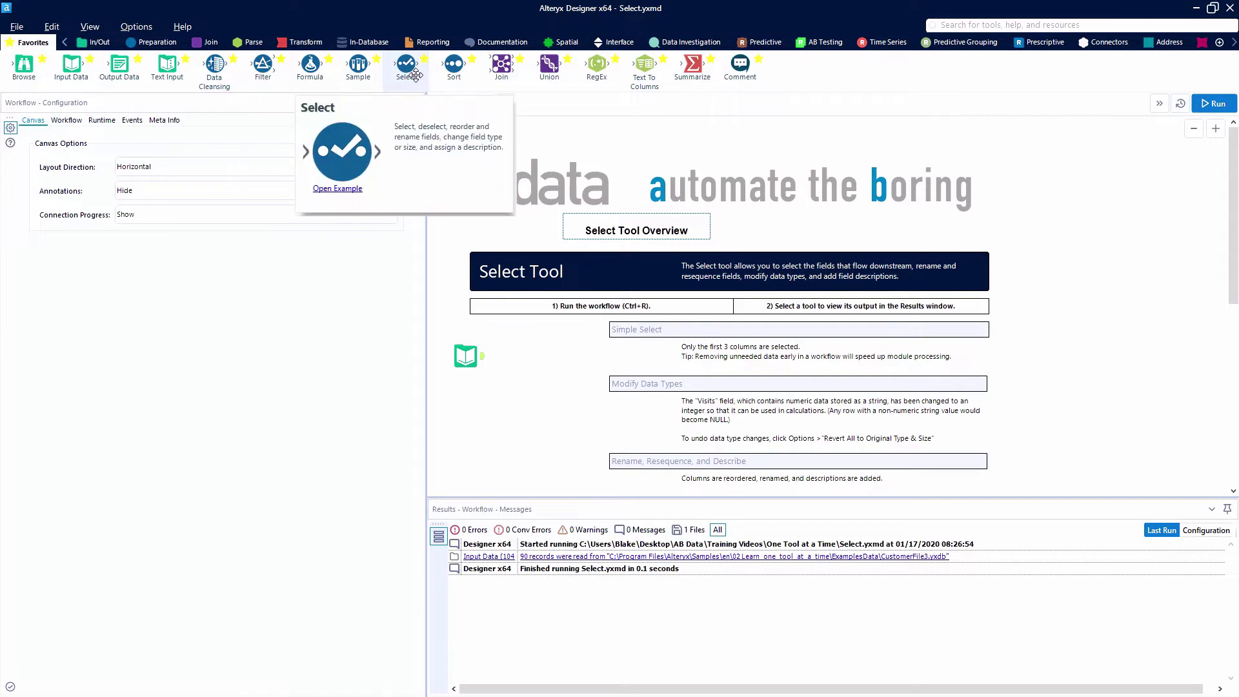
- Add a Select tool after Input Data that keeps only CustomerID, FirstName and LastName
left_click_drag(616, 448, 635, 364)
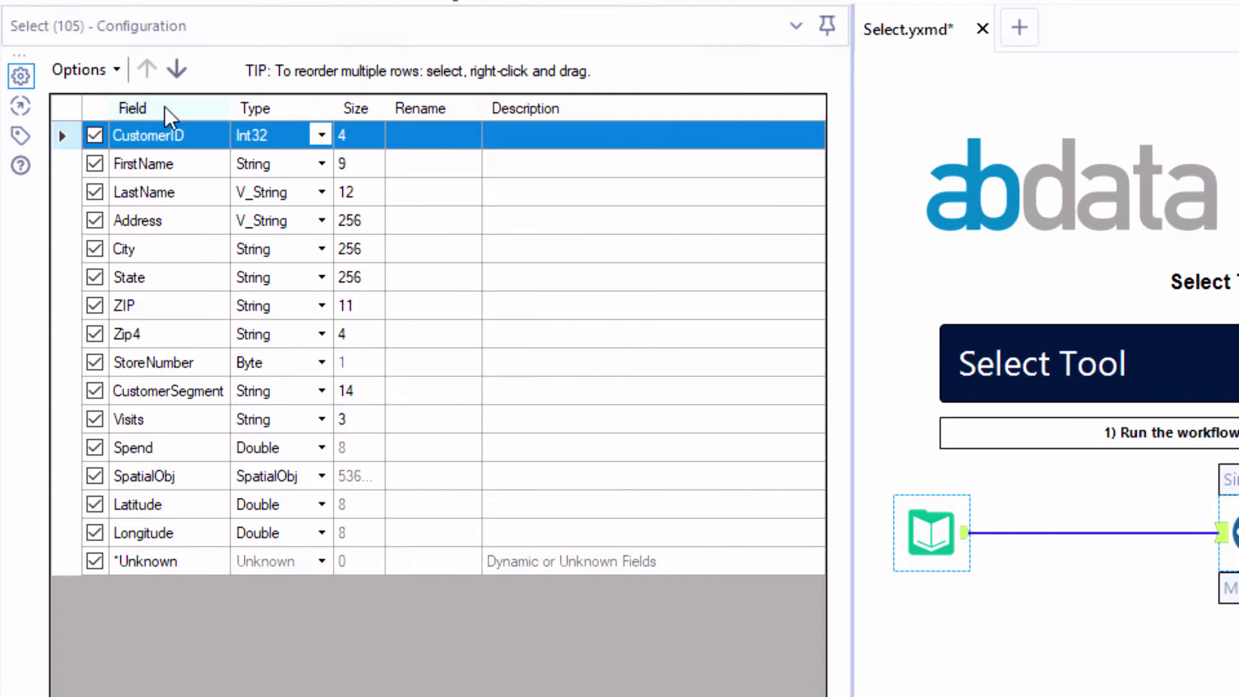
left_click(116, 70)
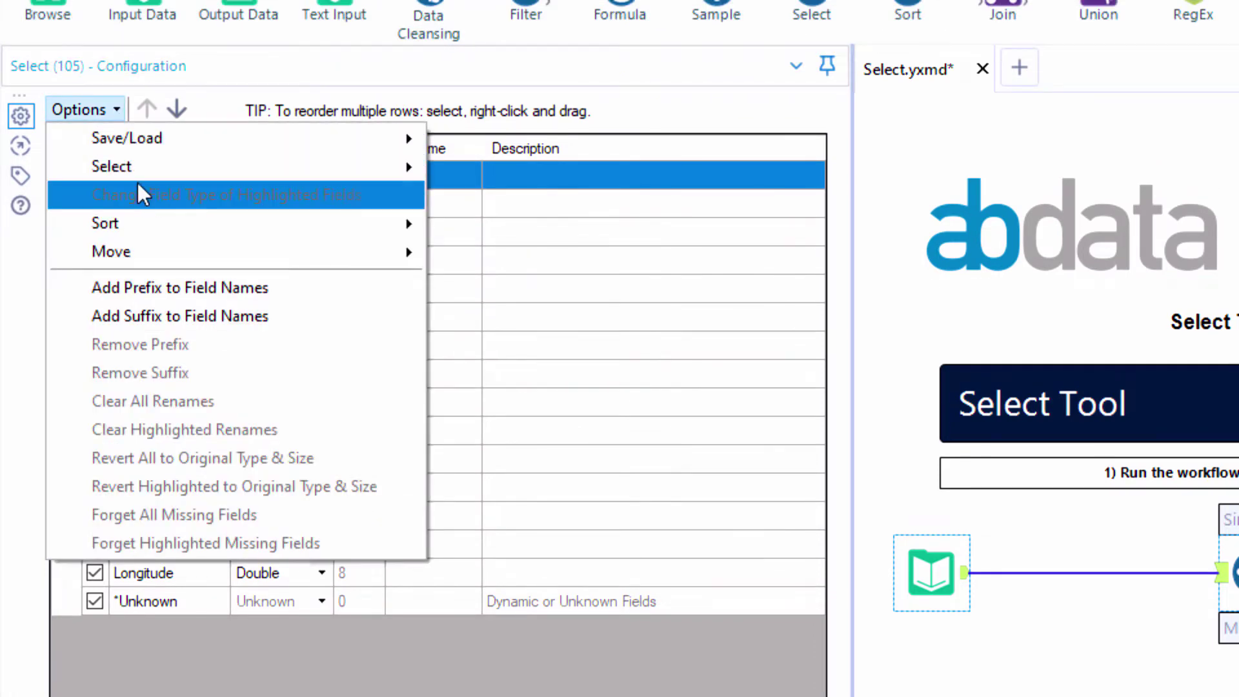
mouse_move(258, 164)
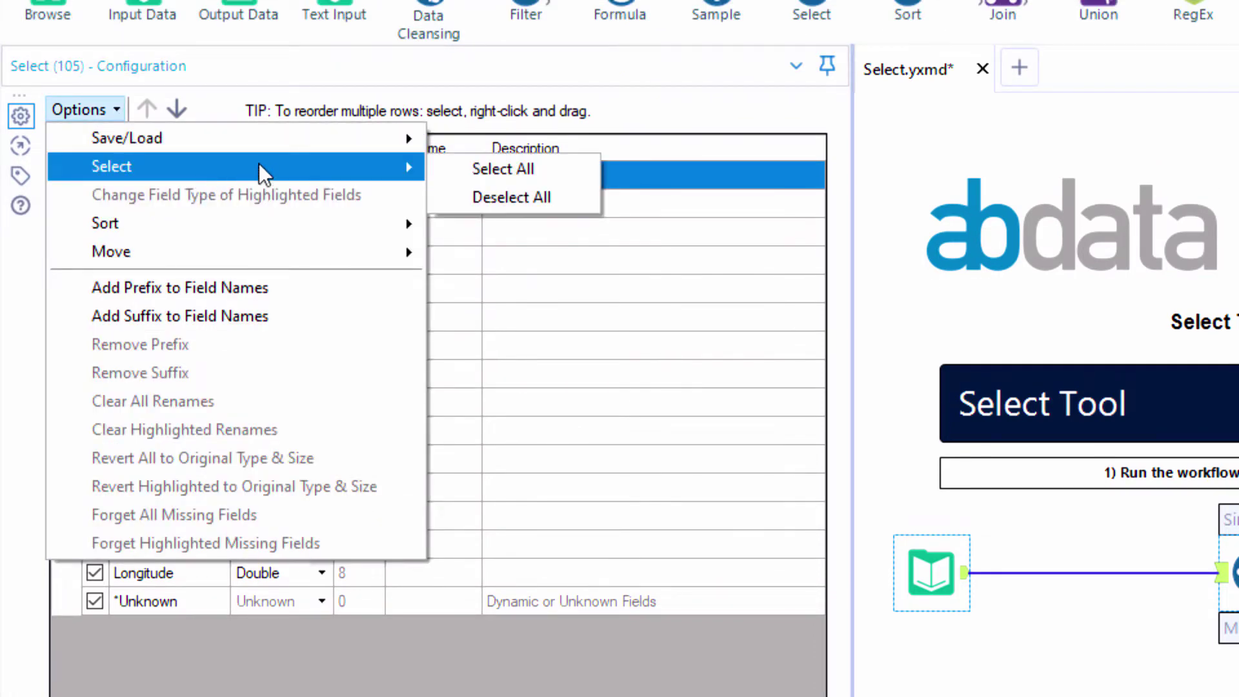
left_click(478, 194)
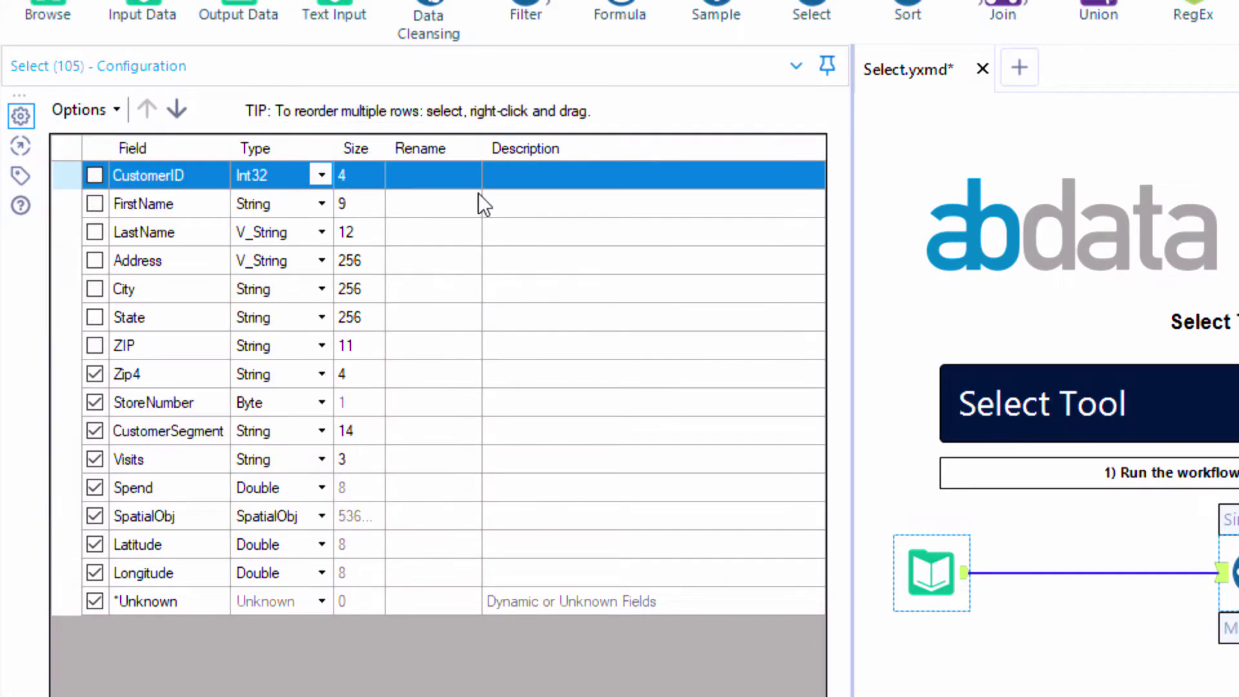
left_click(99, 180)
left_click(95, 202)
left_click(98, 231)
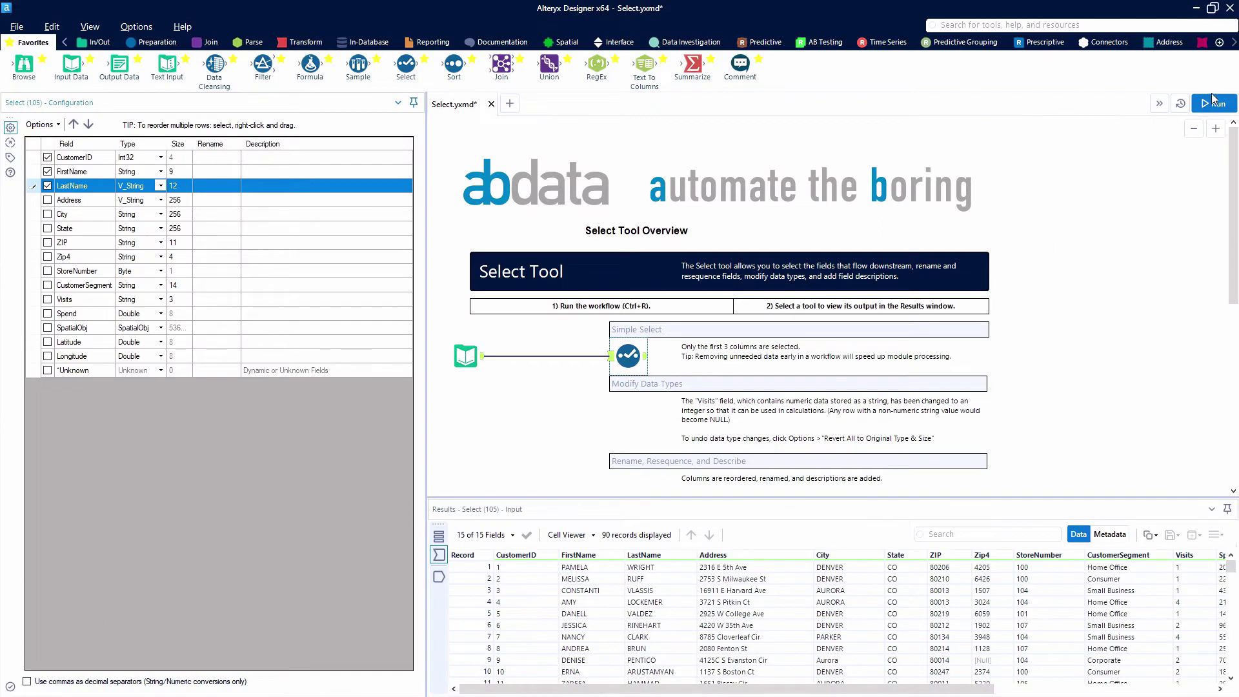
- Run the workflow and compare the Select tool's output and incoming data
left_click(1212, 102)
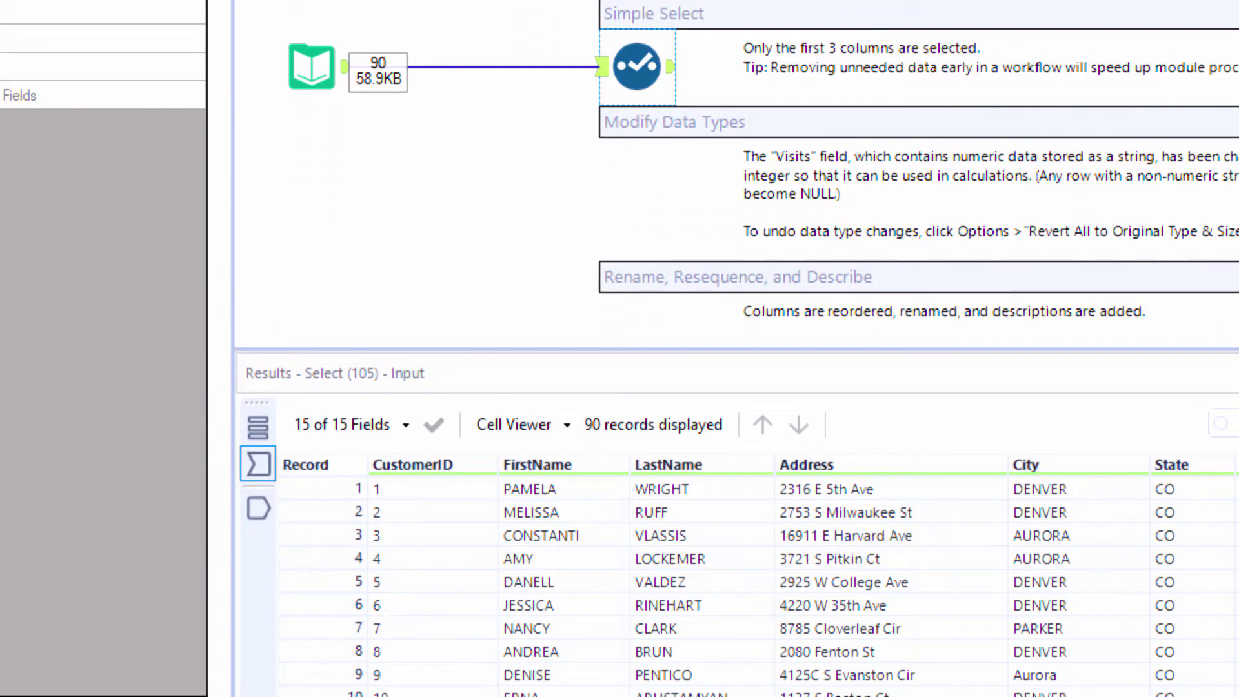
left_click(269, 512)
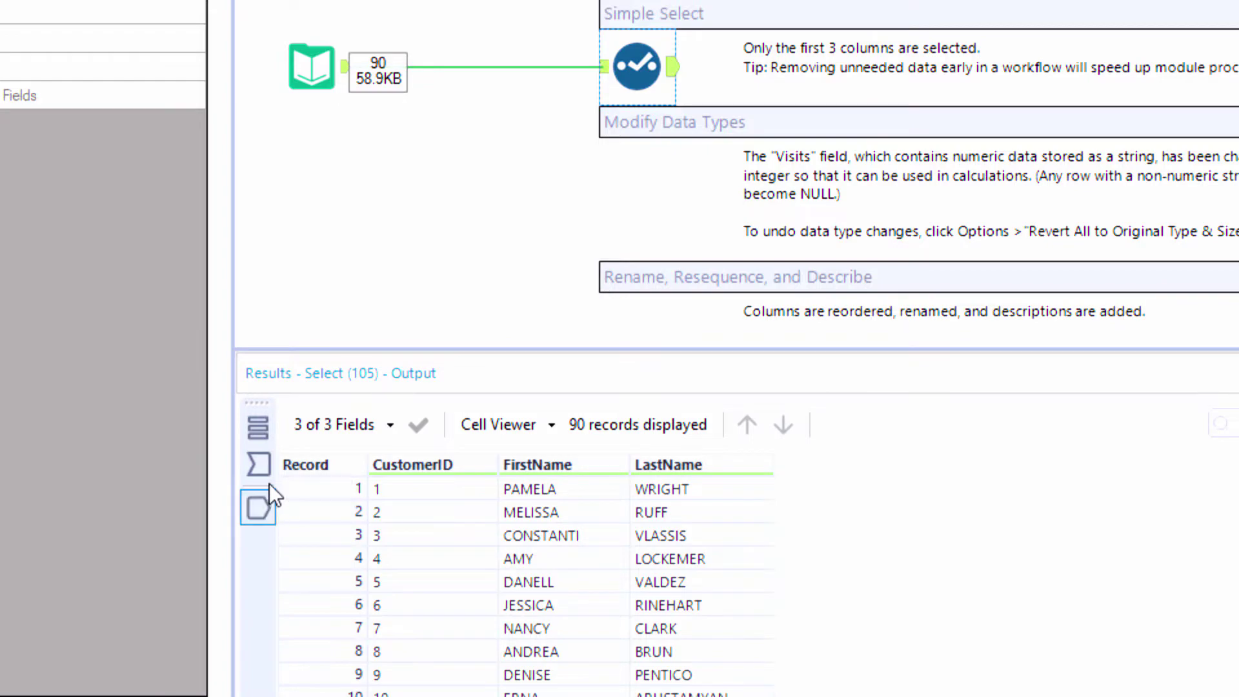
left_click(264, 466)
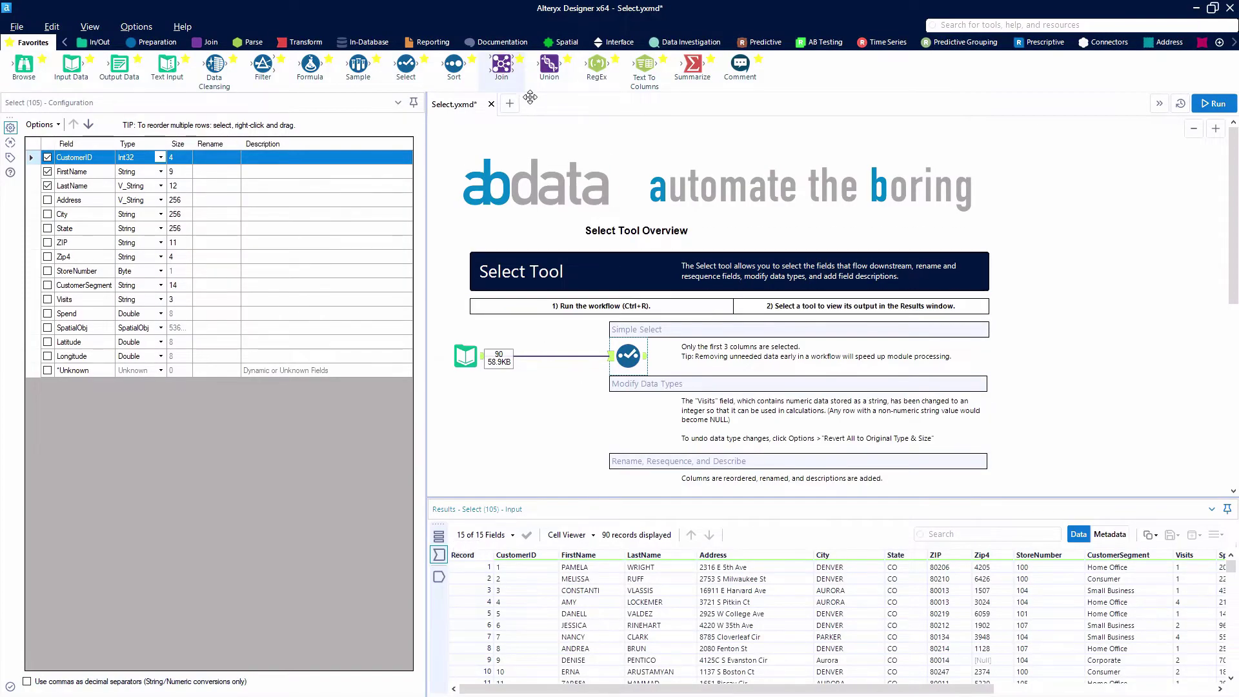
- Add a second Select tool fed by Input Data, change Visits to Int64, and run
left_click_drag(413, 86, 630, 426)
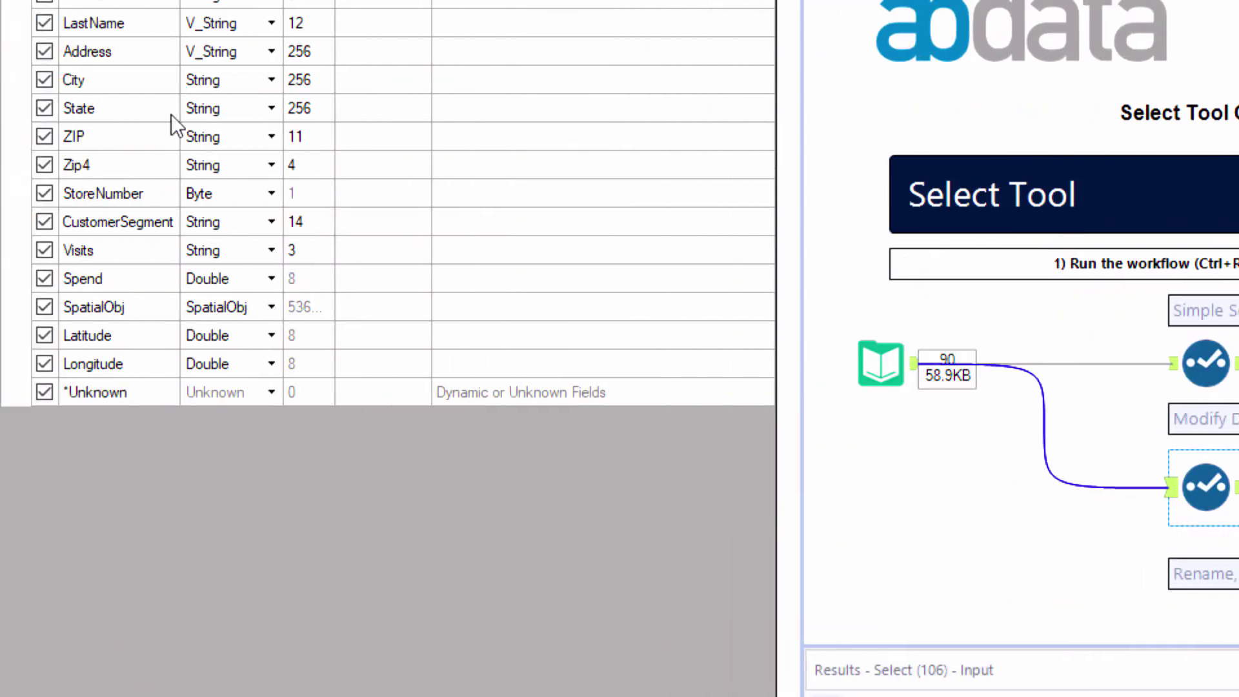
left_click(177, 105)
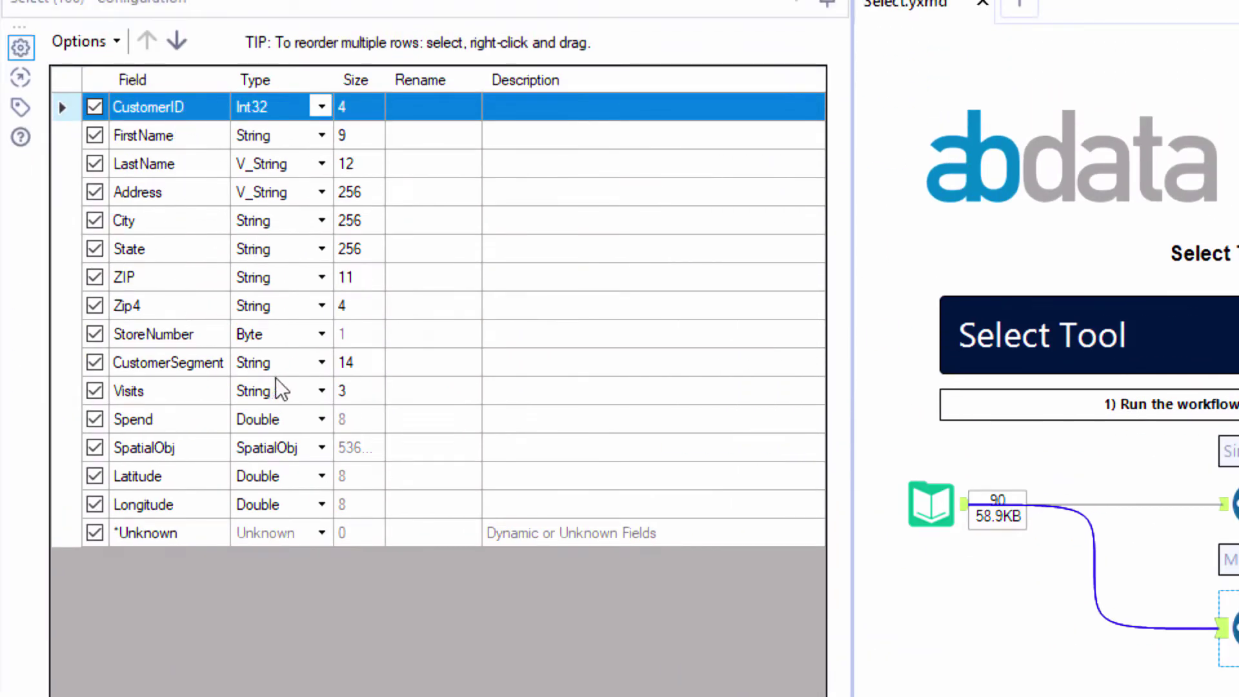
left_click(322, 391)
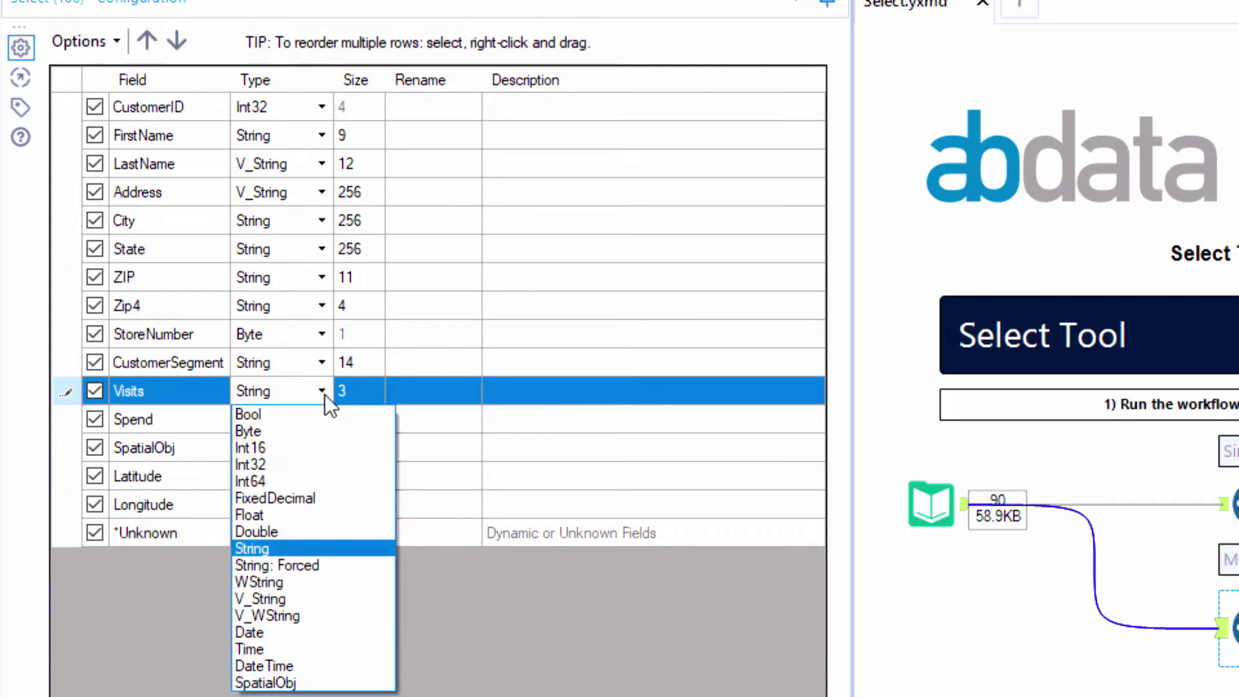
left_click(307, 480)
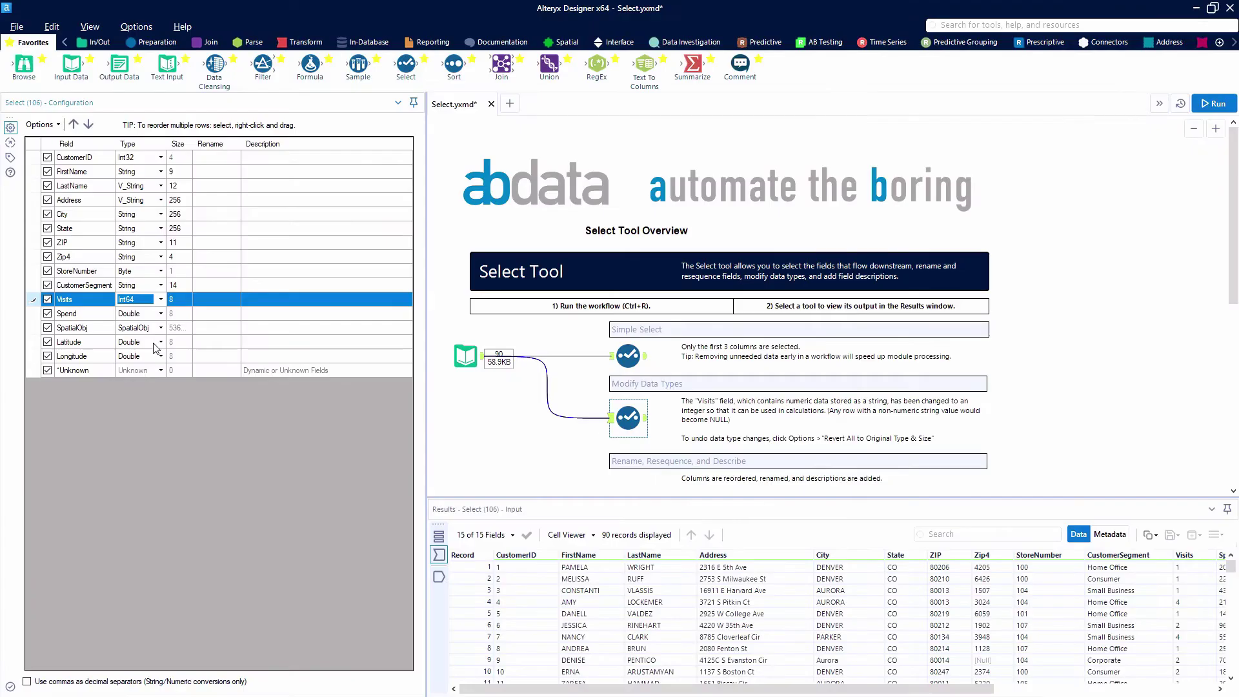
left_click(1220, 110)
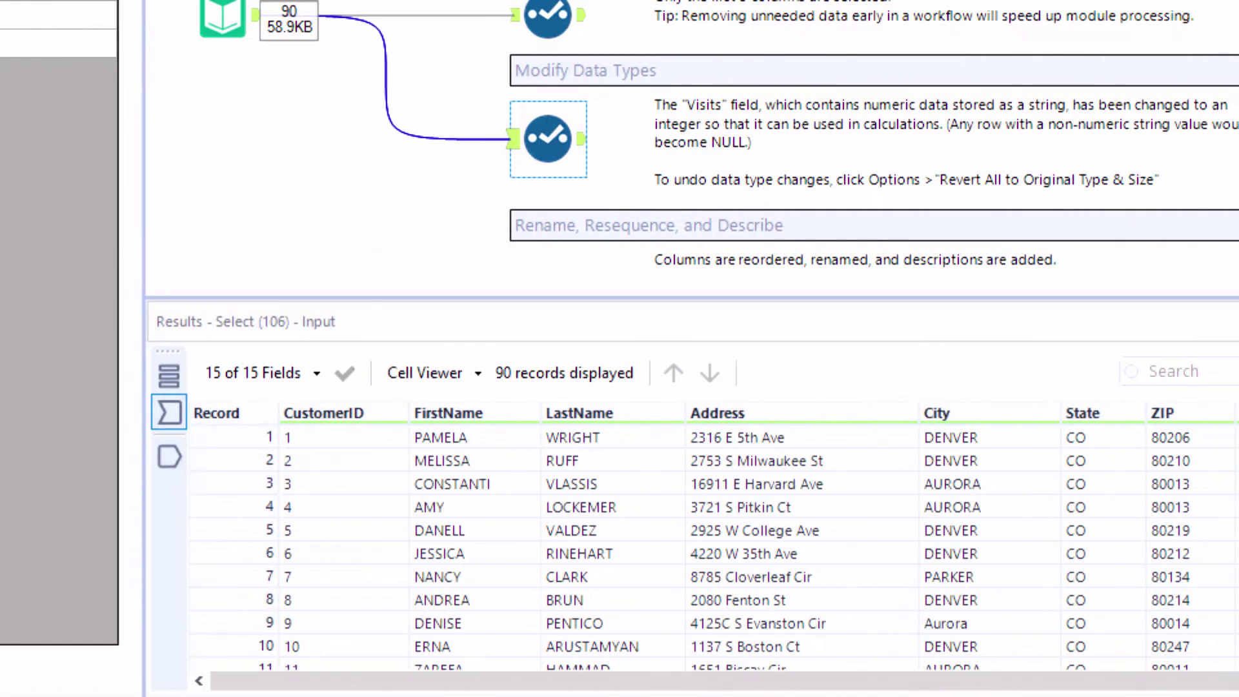
- Compare Visits in the metadata: Int64, size 8 on output versus String, size 3 incoming
left_click(187, 456)
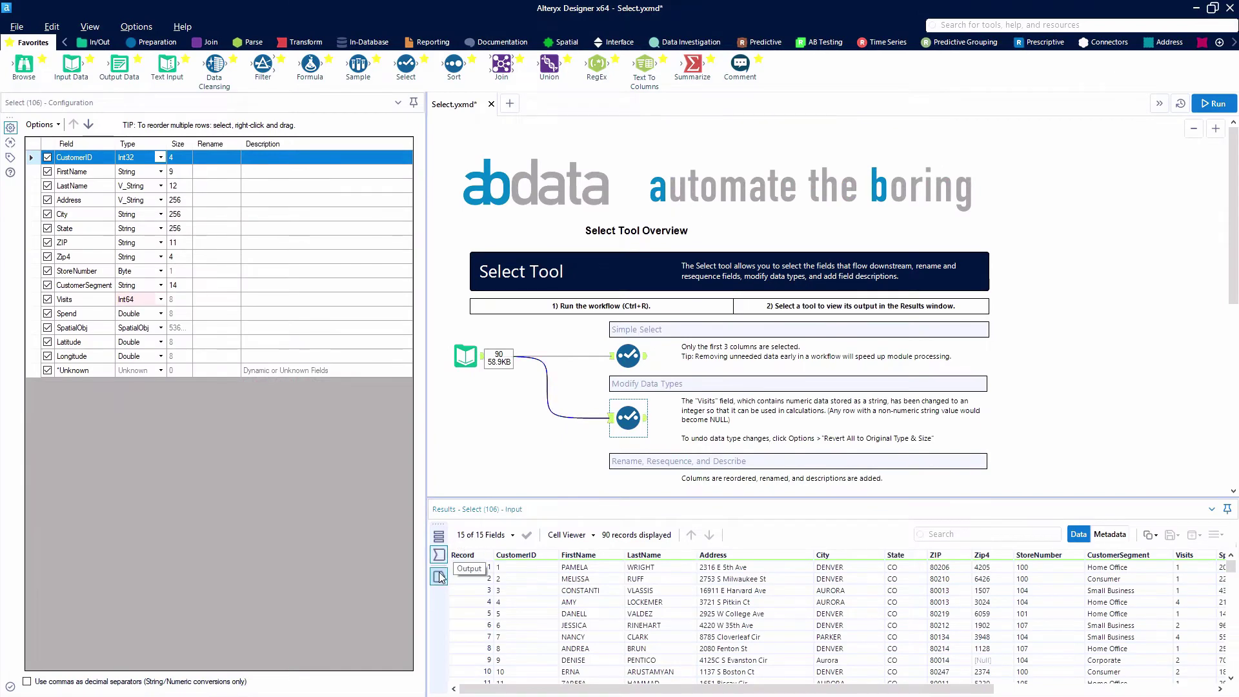
left_click(1117, 534)
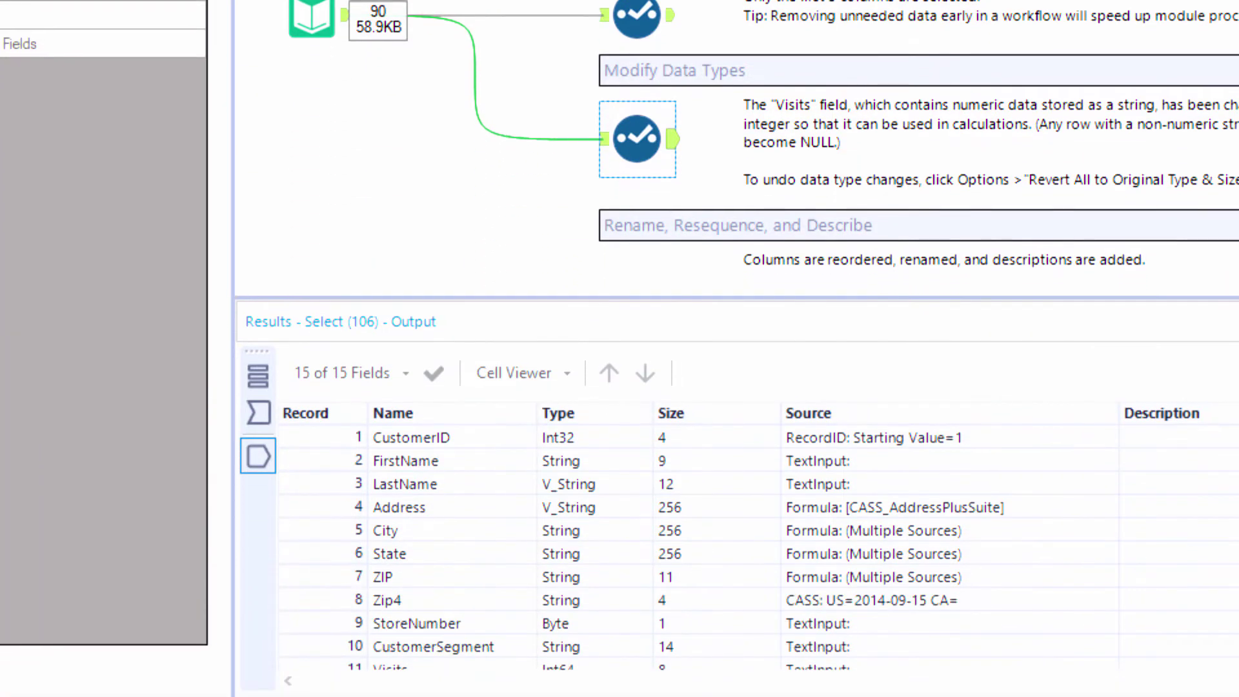
scroll(385, 582, "down", 2)
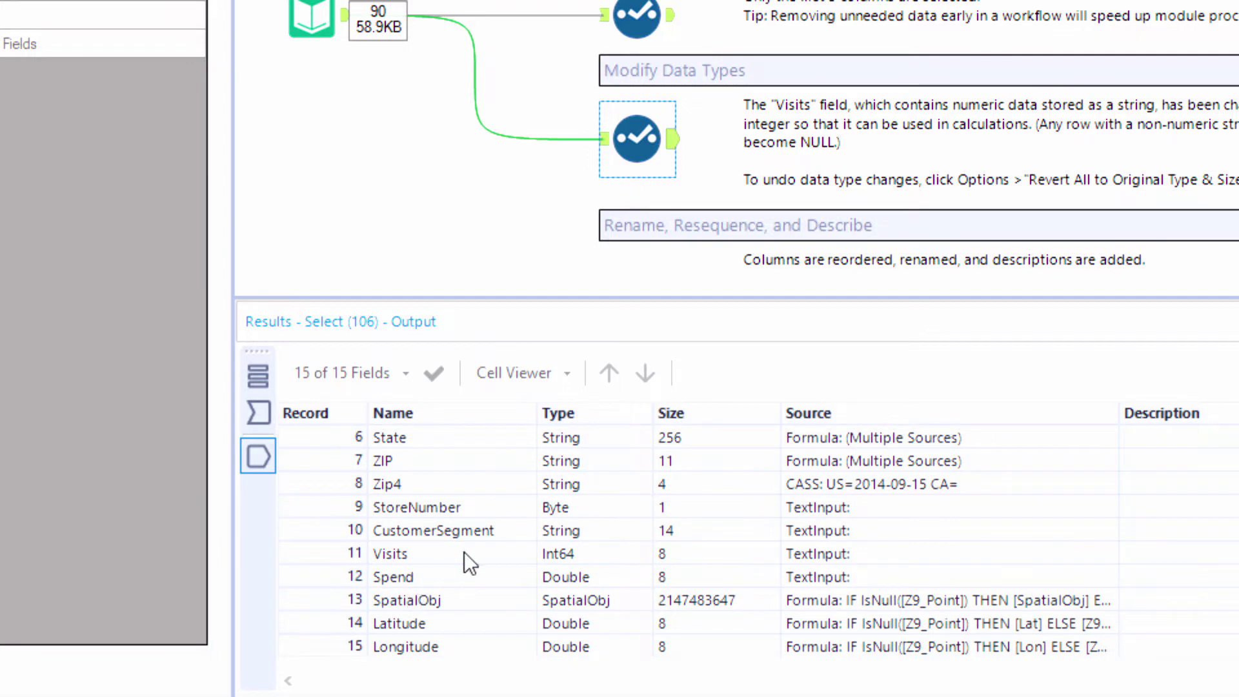
left_click(552, 555)
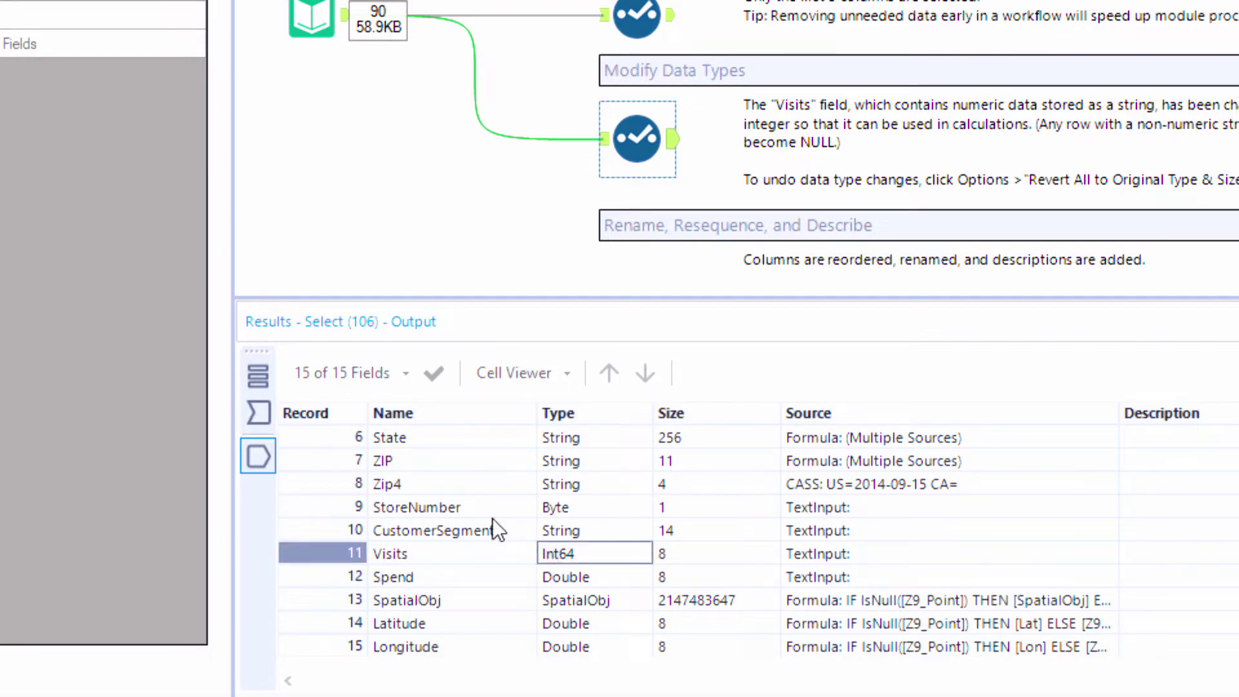
left_click(269, 412)
left_click(560, 552)
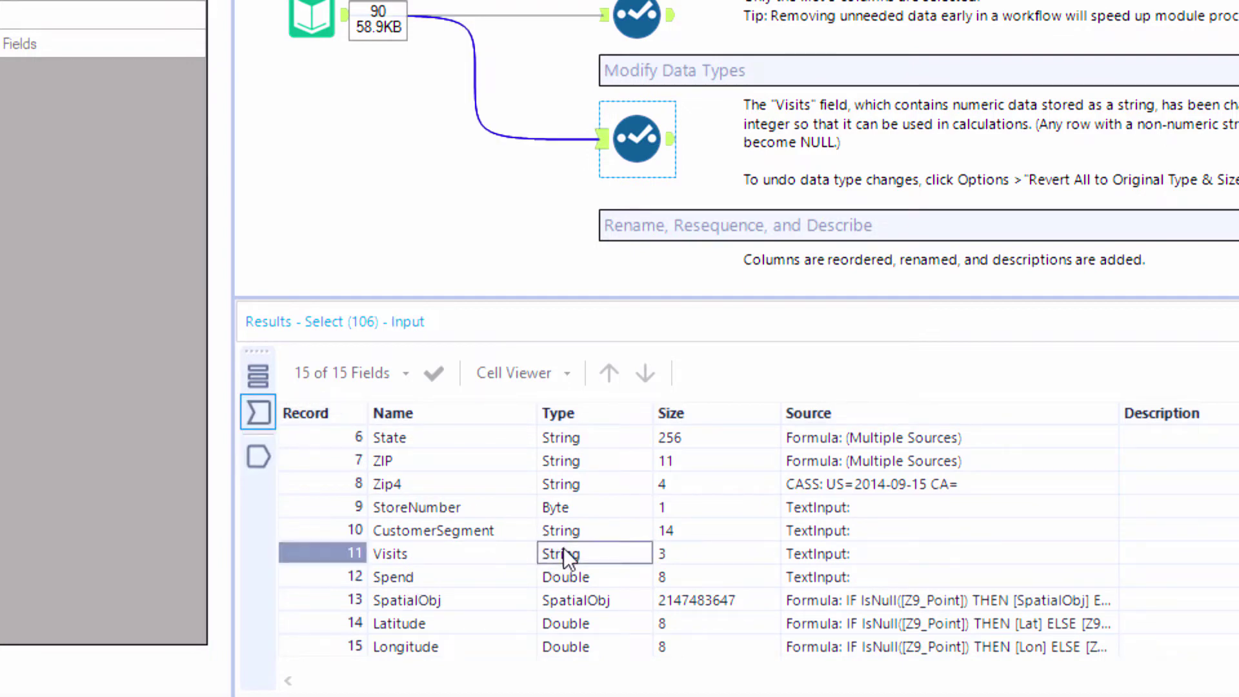
left_click(269, 458)
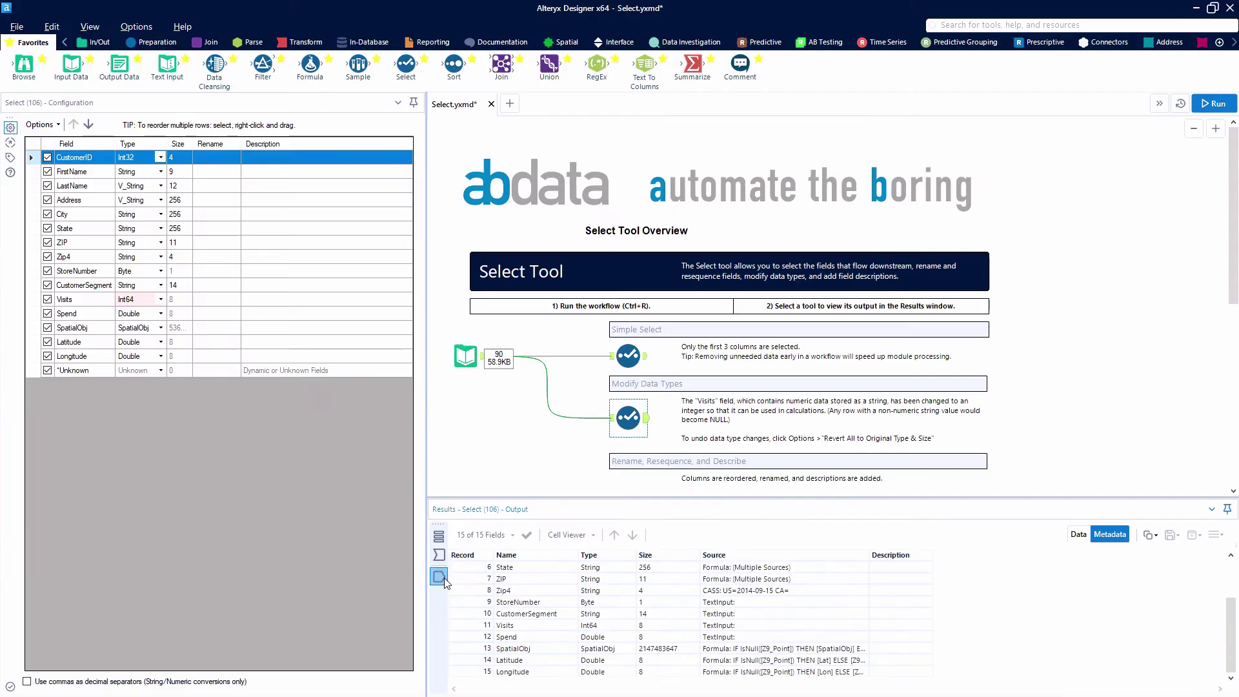
scroll(671, 420, "down", 2)
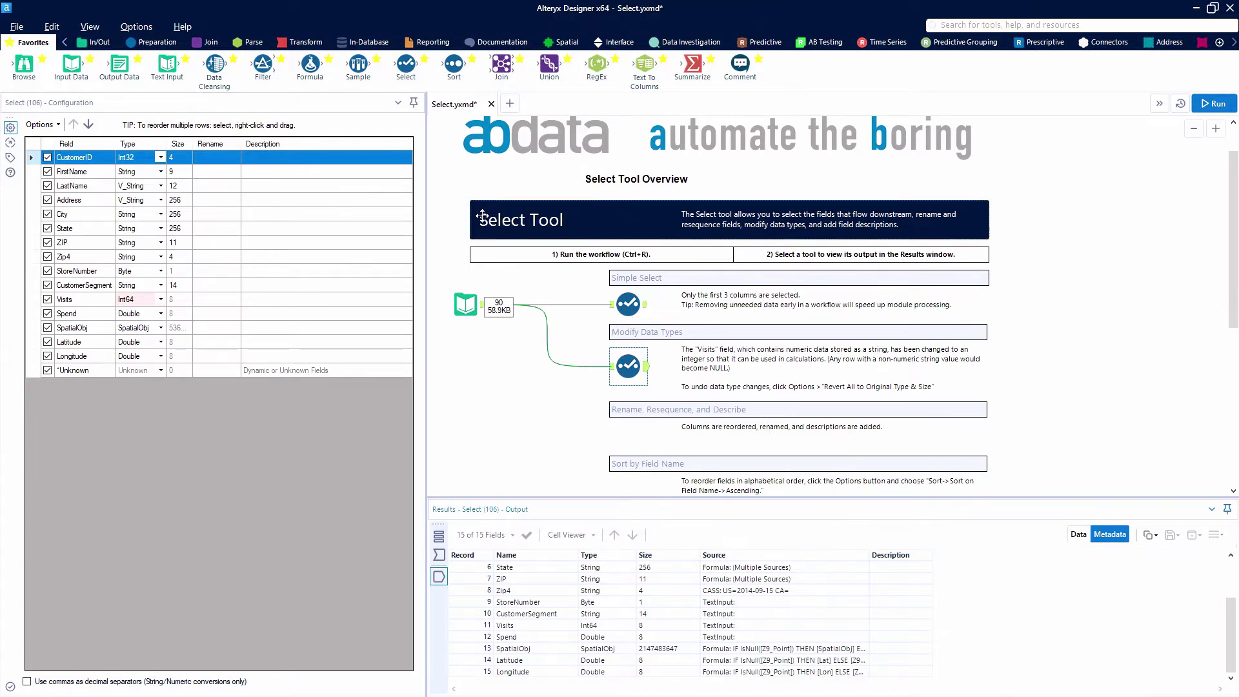
- Add a third Select tool, move CustomerID below LastName, and rename the fields to ID, First, Last
left_click_drag(406, 64, 632, 442)
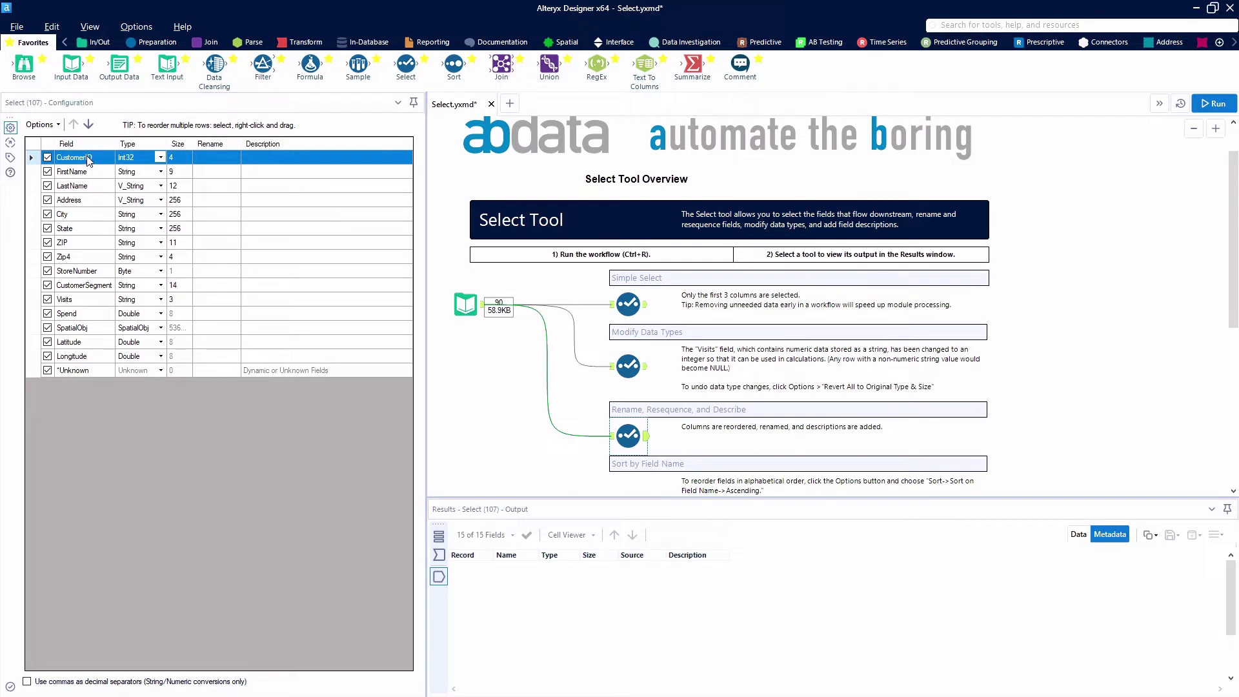
left_click(89, 125)
left_click(88, 125)
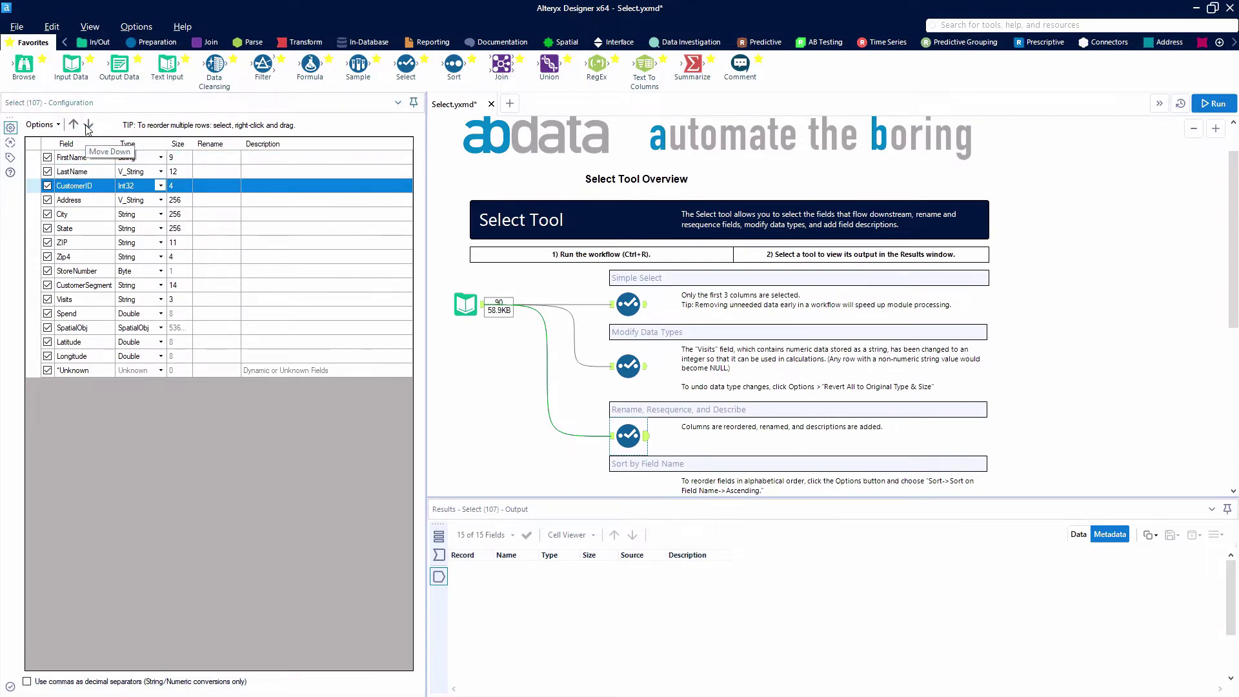
left_click(209, 189)
type("ID")
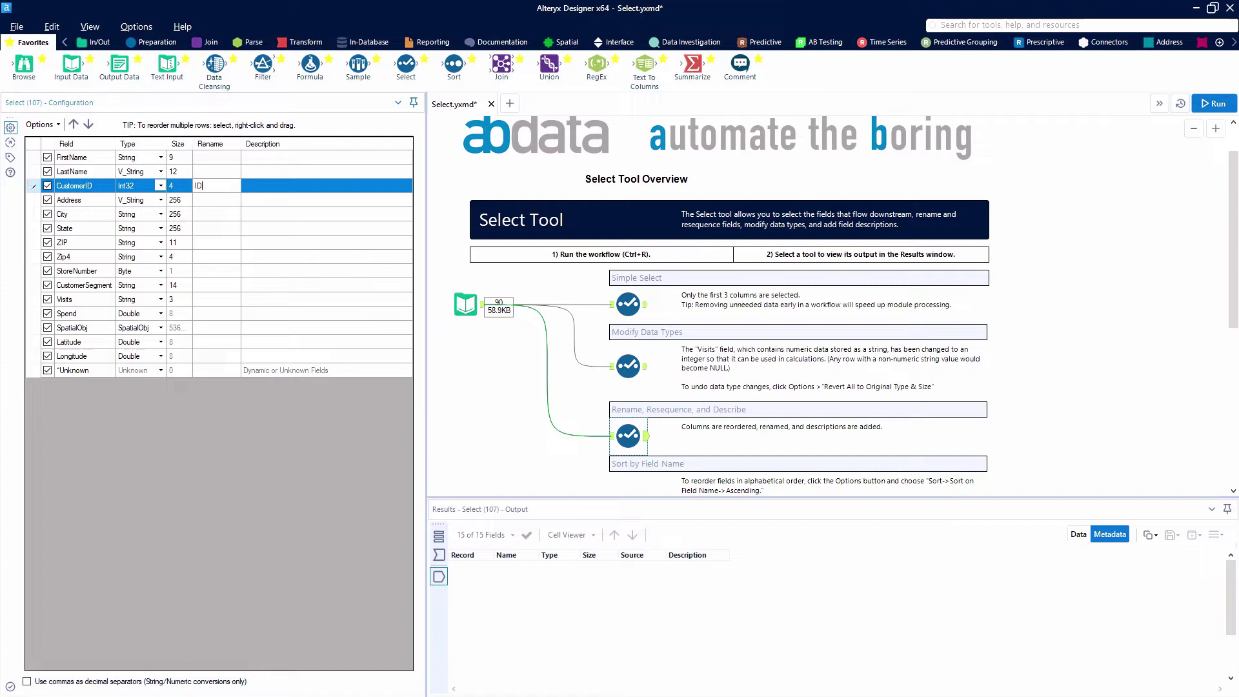
left_click(215, 157)
type("First")
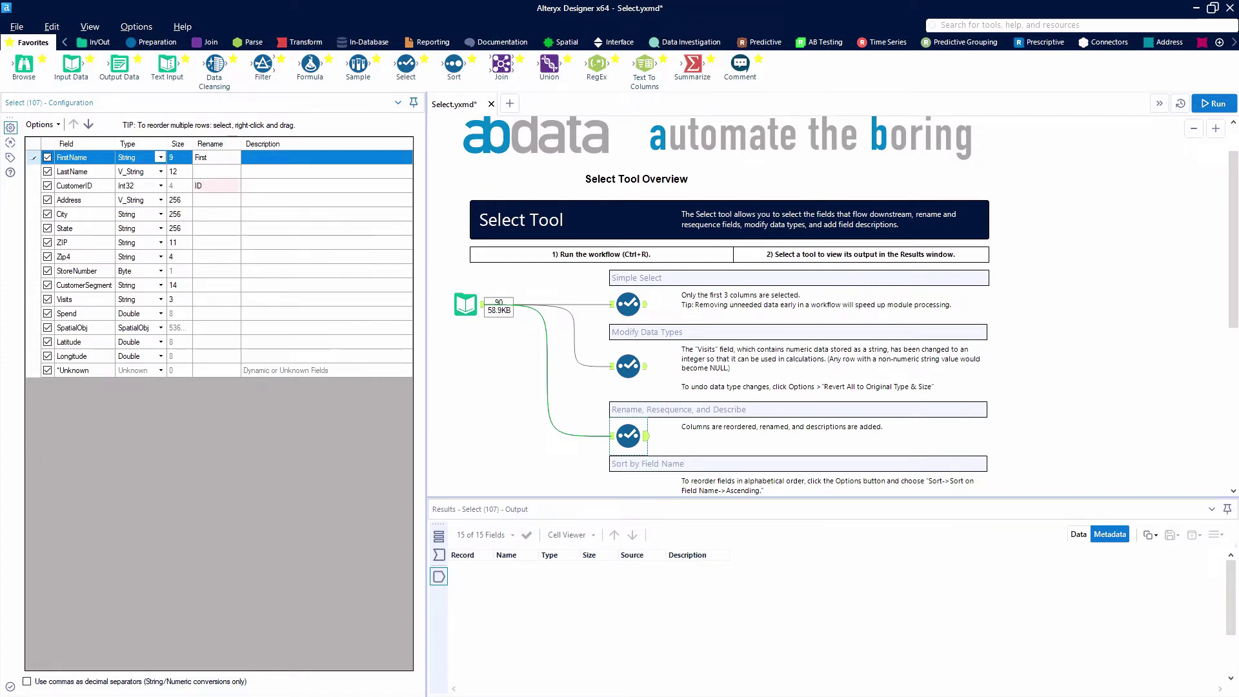
key("Down")
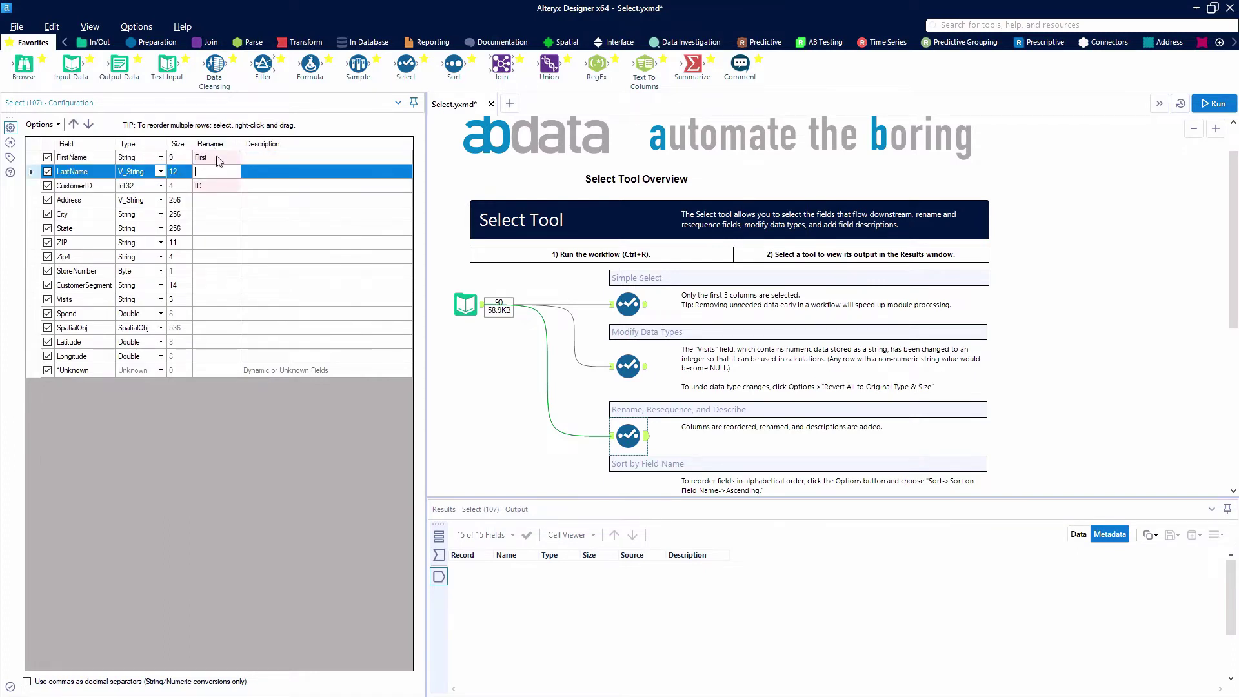
key("Down")
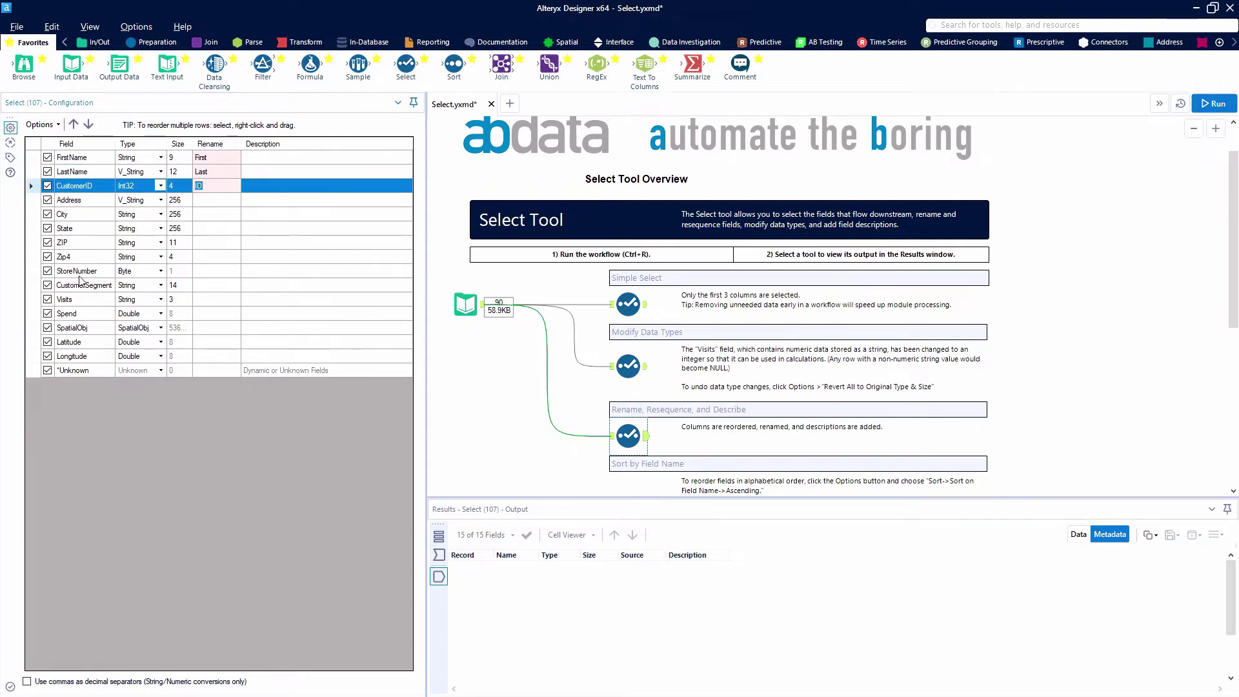
- Move Visits and Spend together up five places, so they sit just after ID
left_click_drag(83, 300, 82, 316)
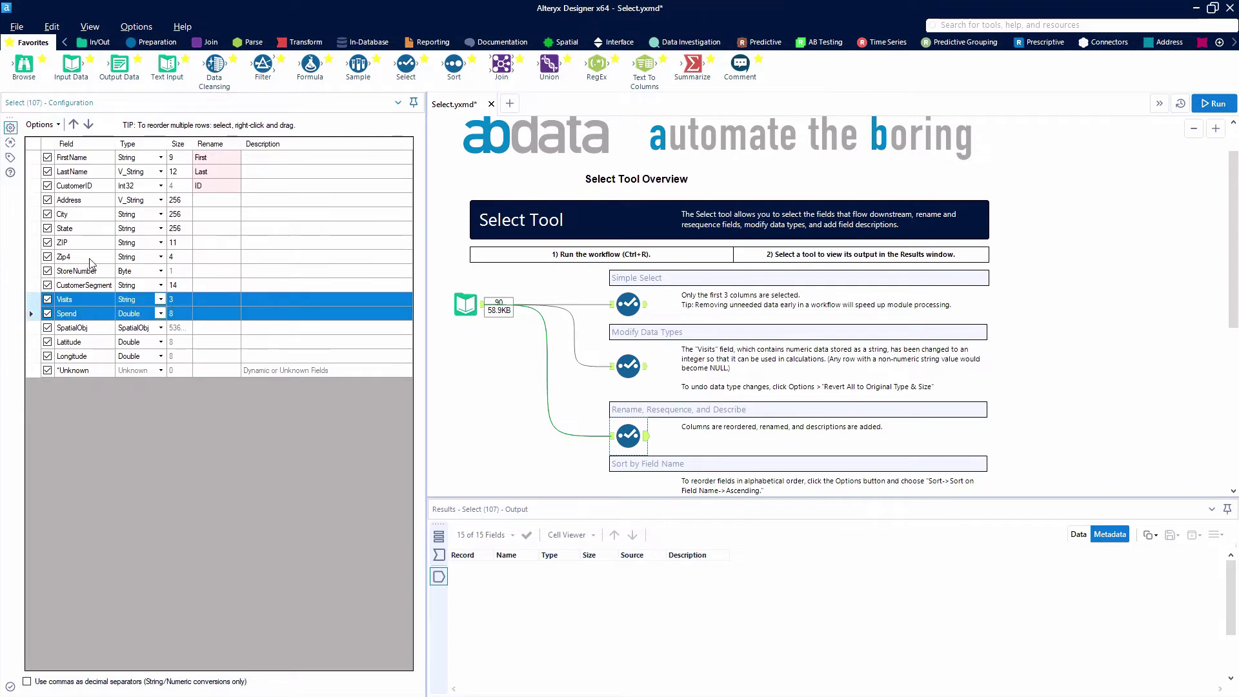
left_click(73, 124)
left_click(73, 124)
left_click(73, 125)
left_click(73, 124)
left_click(73, 125)
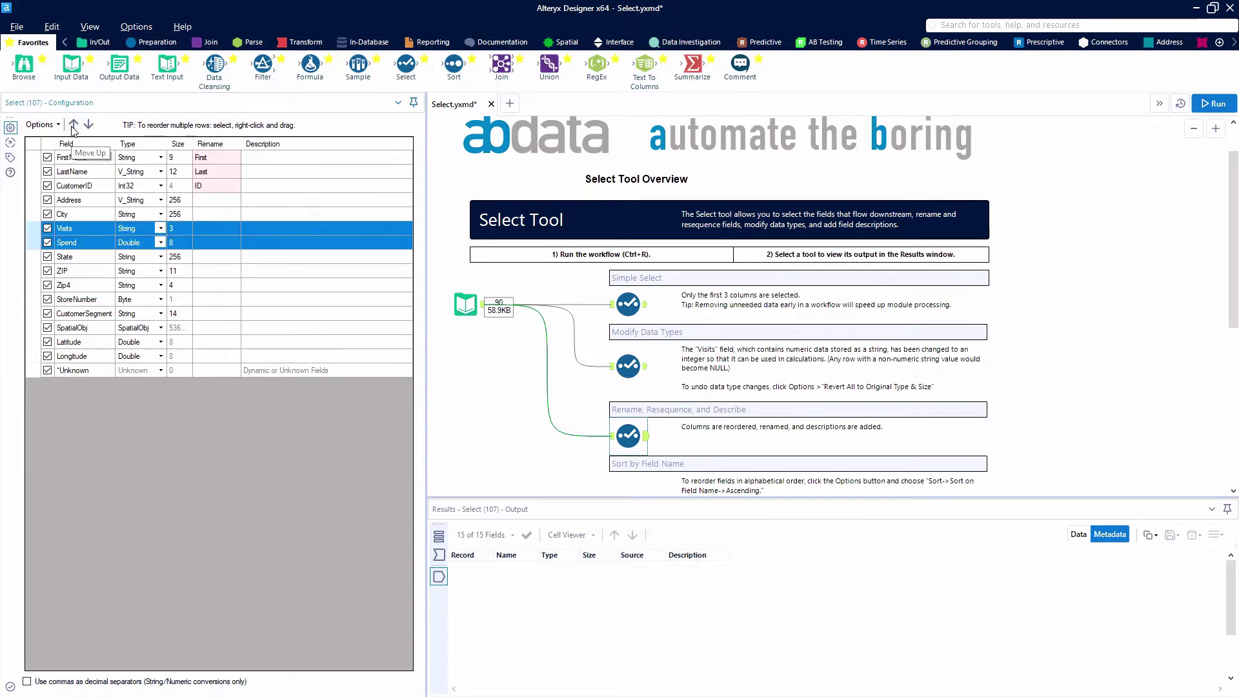
left_click(73, 124)
left_click(72, 124)
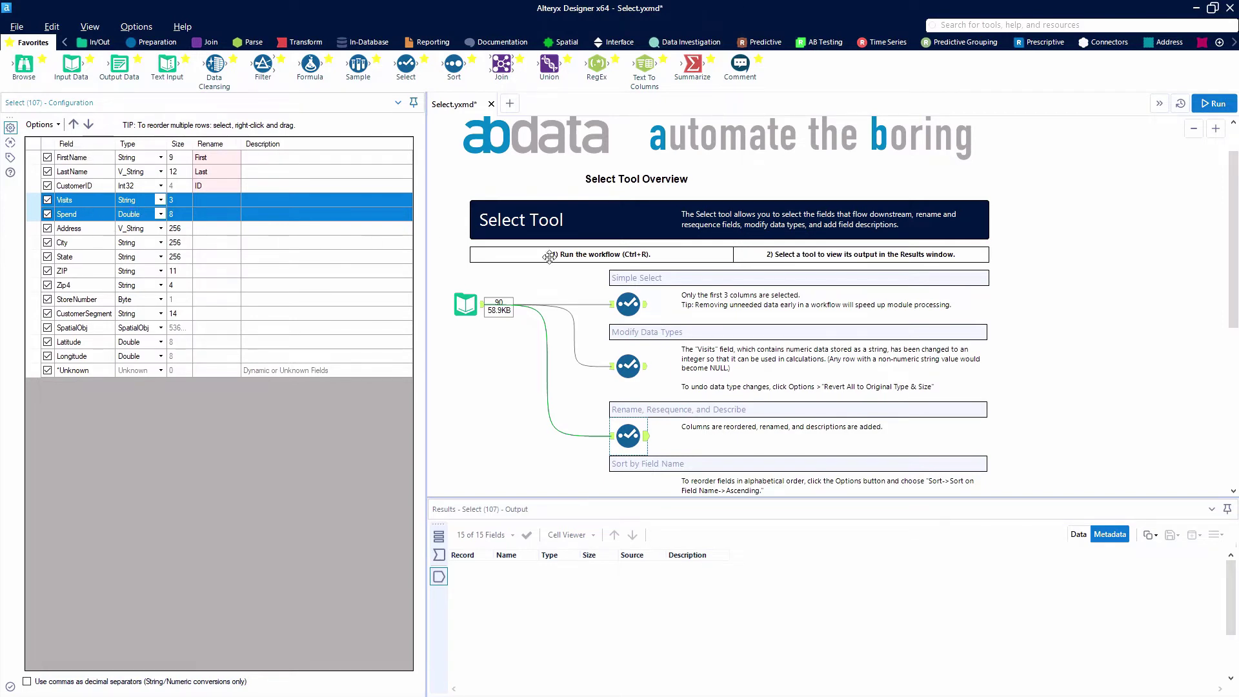
- Rerun with Ctrl+R and view the third Select's output rows with columns First, Last, ID
key("ctrl+r")
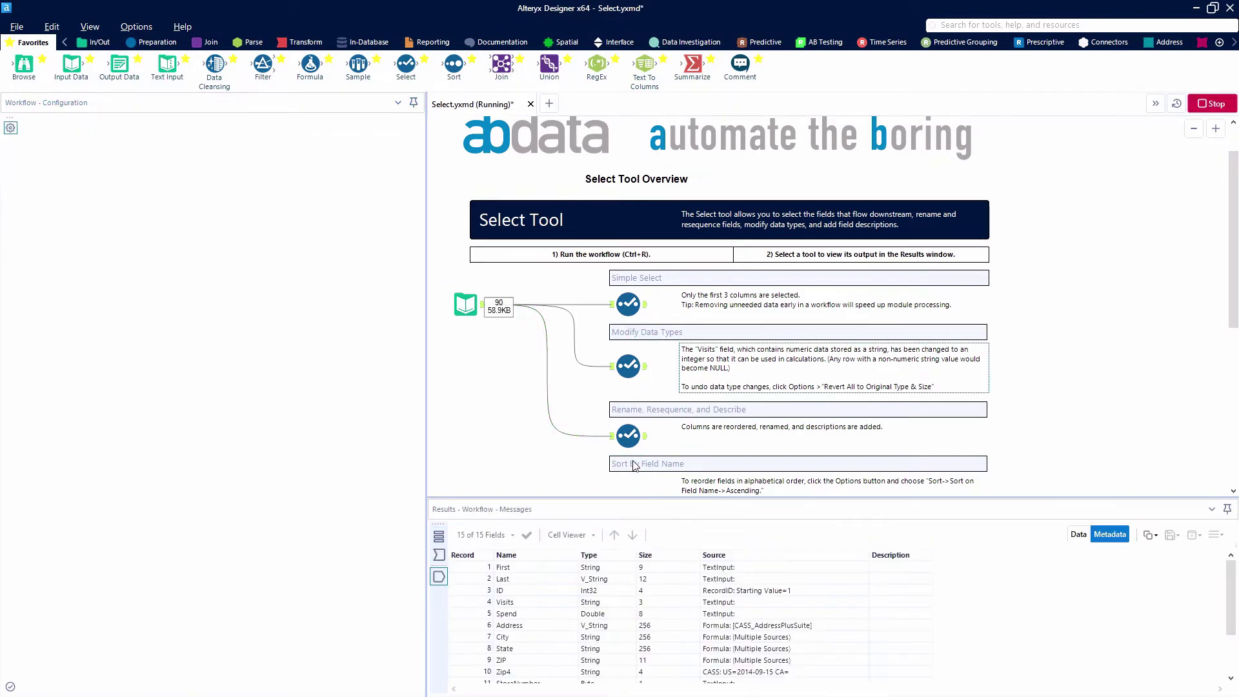
left_click(621, 438)
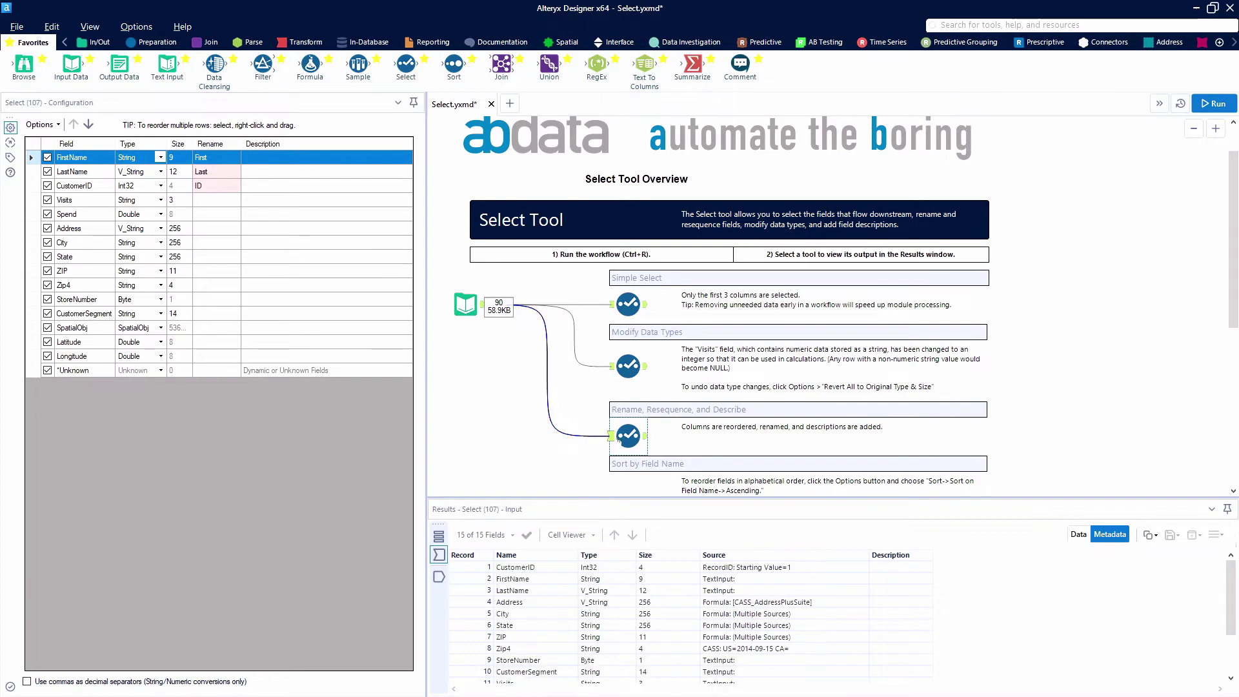
left_click(1077, 535)
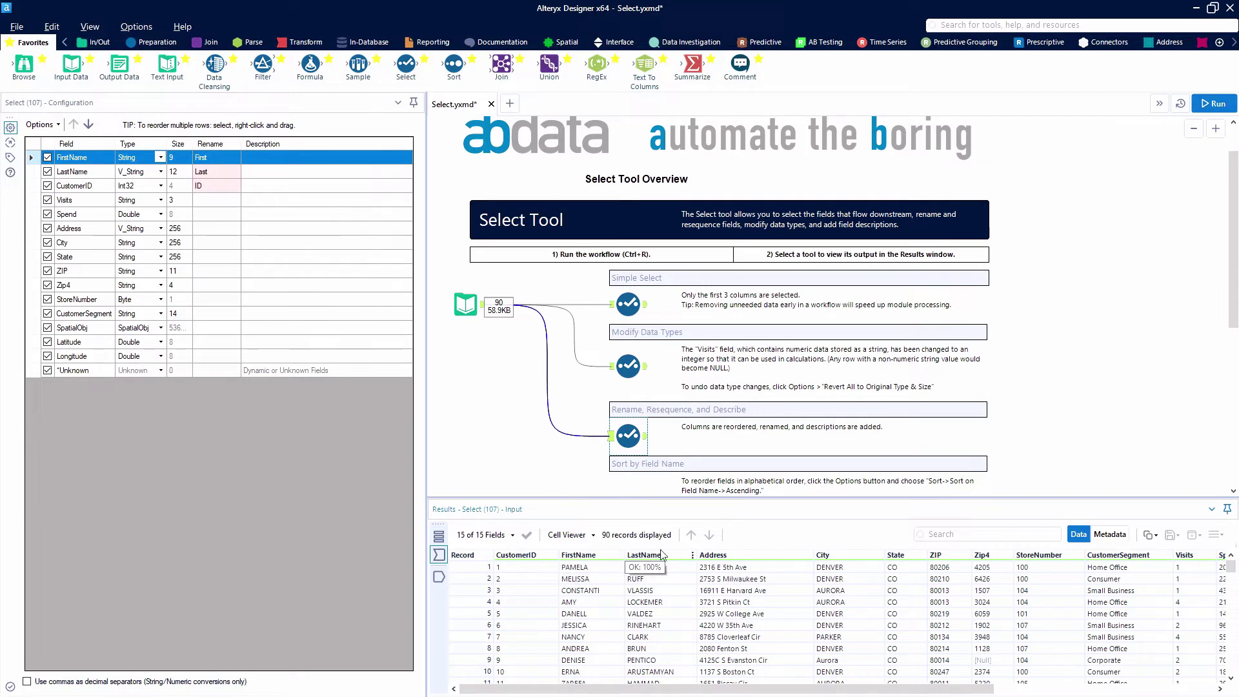
left_click(645, 435)
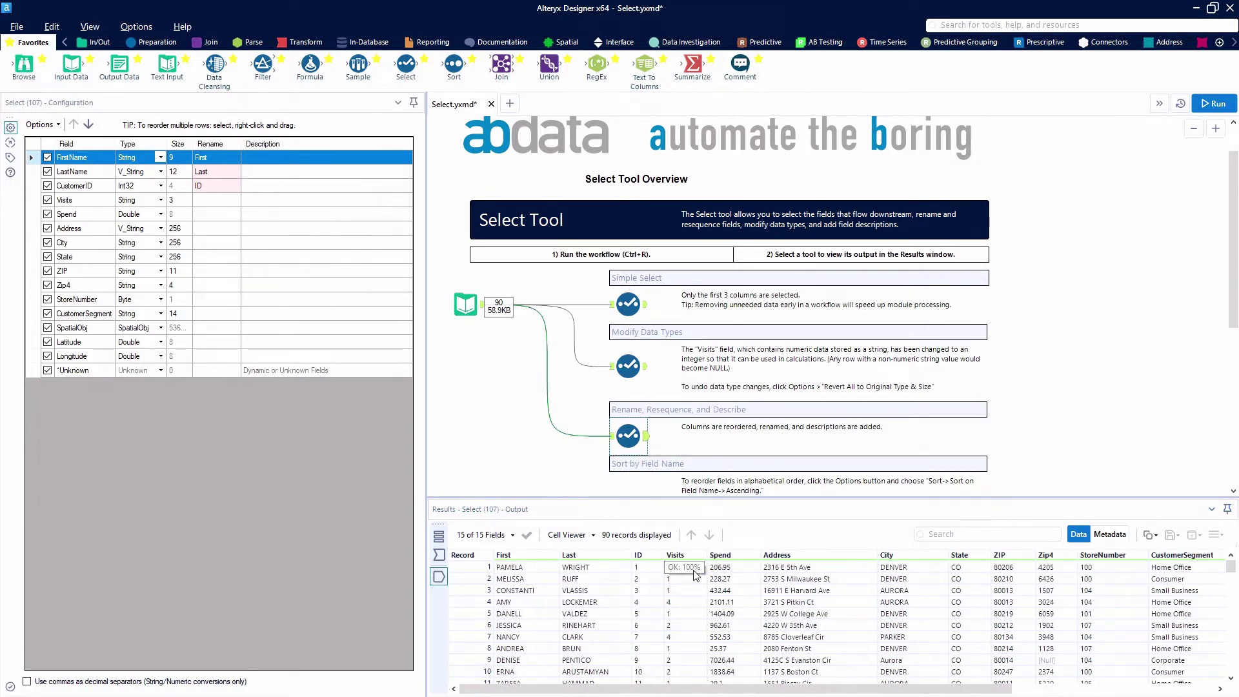
- Place a fourth Select tool under Sort by Field Name and sort its fields ascending by name
scroll(670, 382, "down", 3)
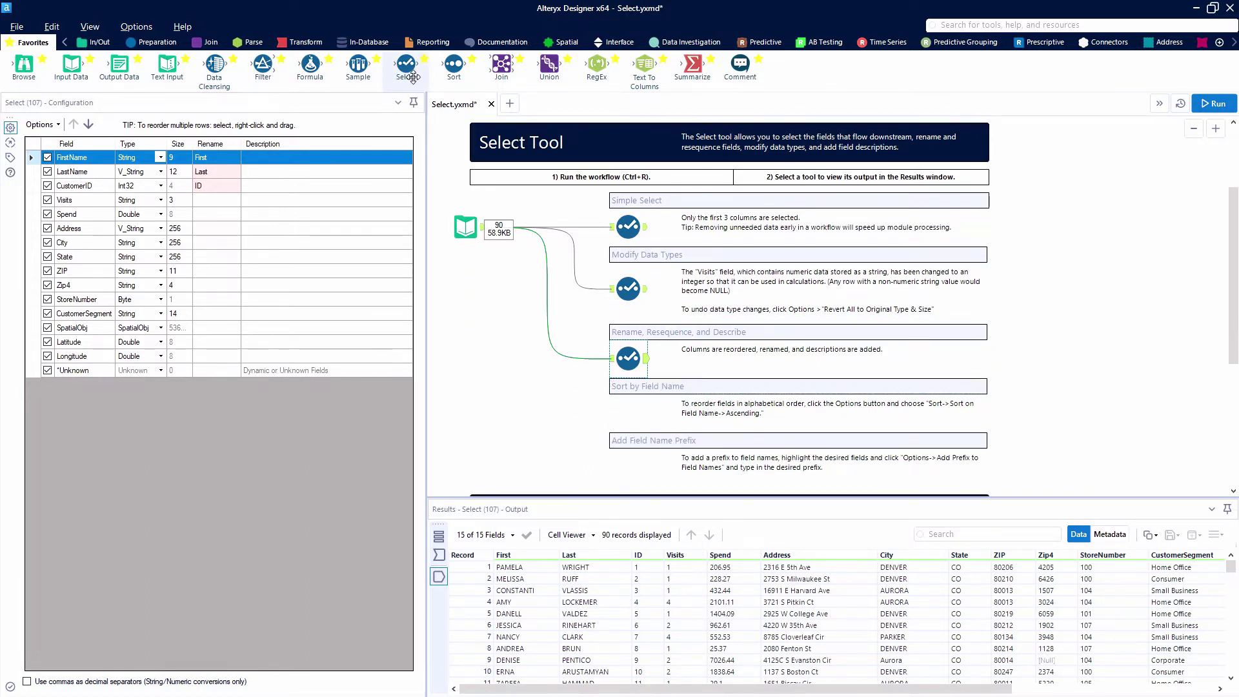
left_click_drag(418, 82, 637, 416)
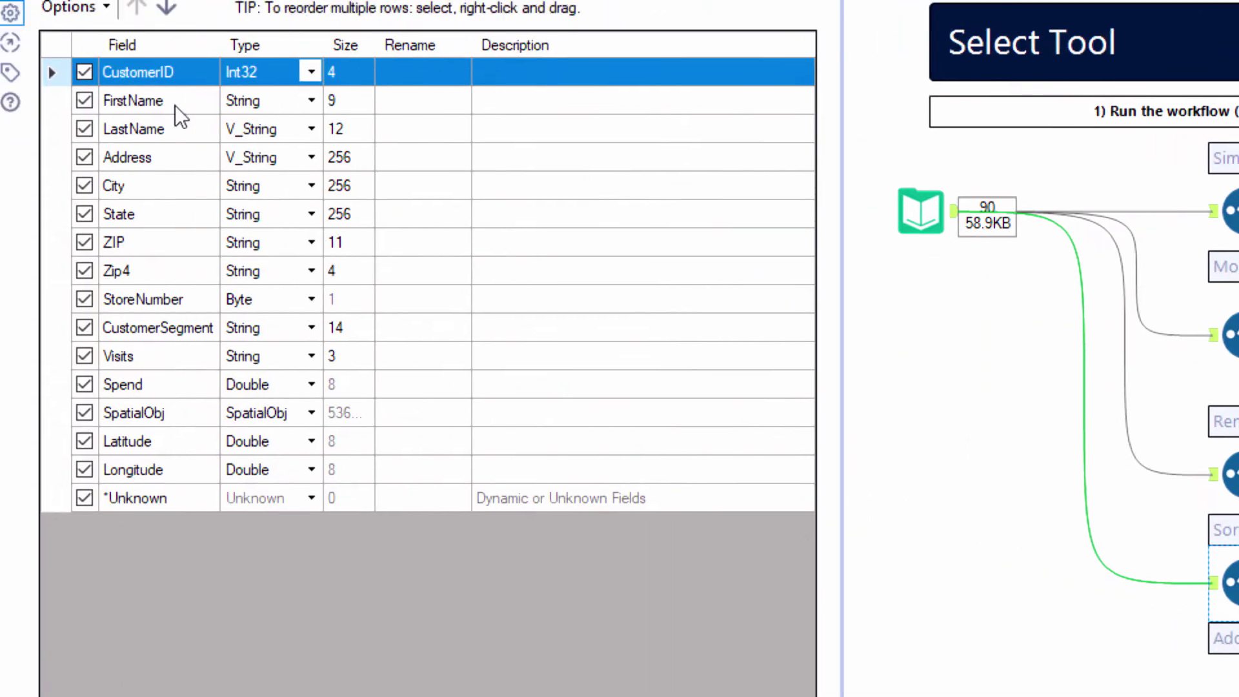
left_click(85, 9)
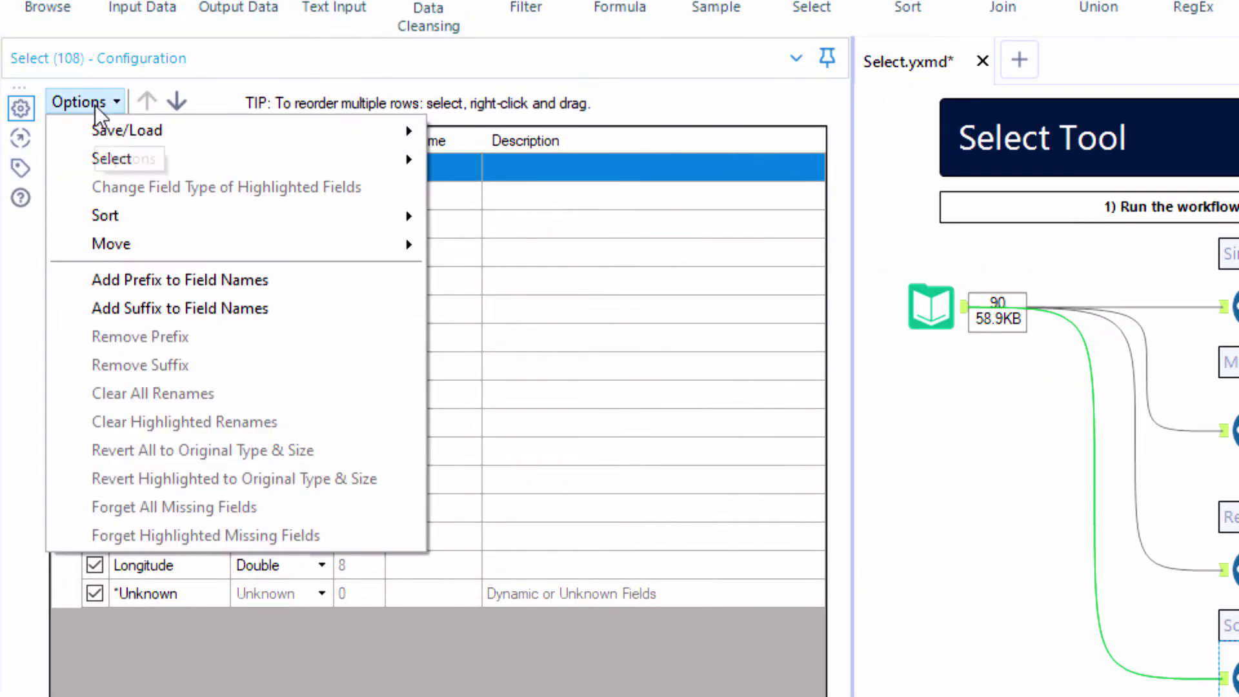
mouse_move(358, 219)
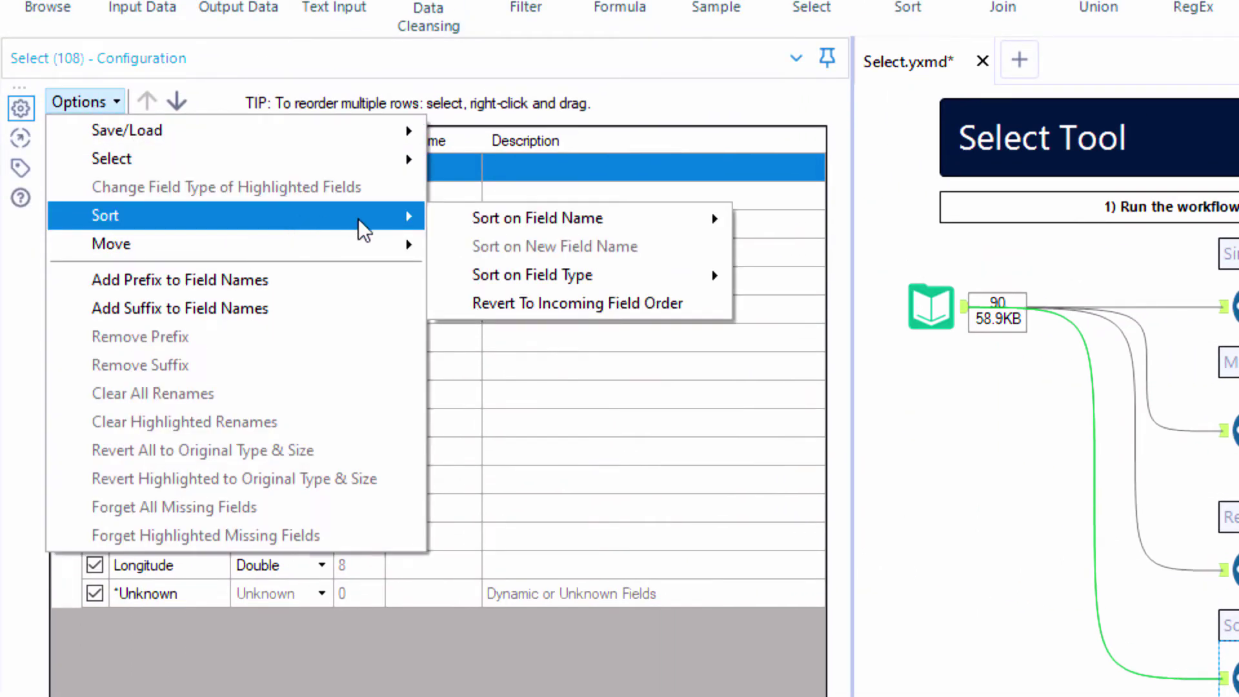
mouse_move(599, 222)
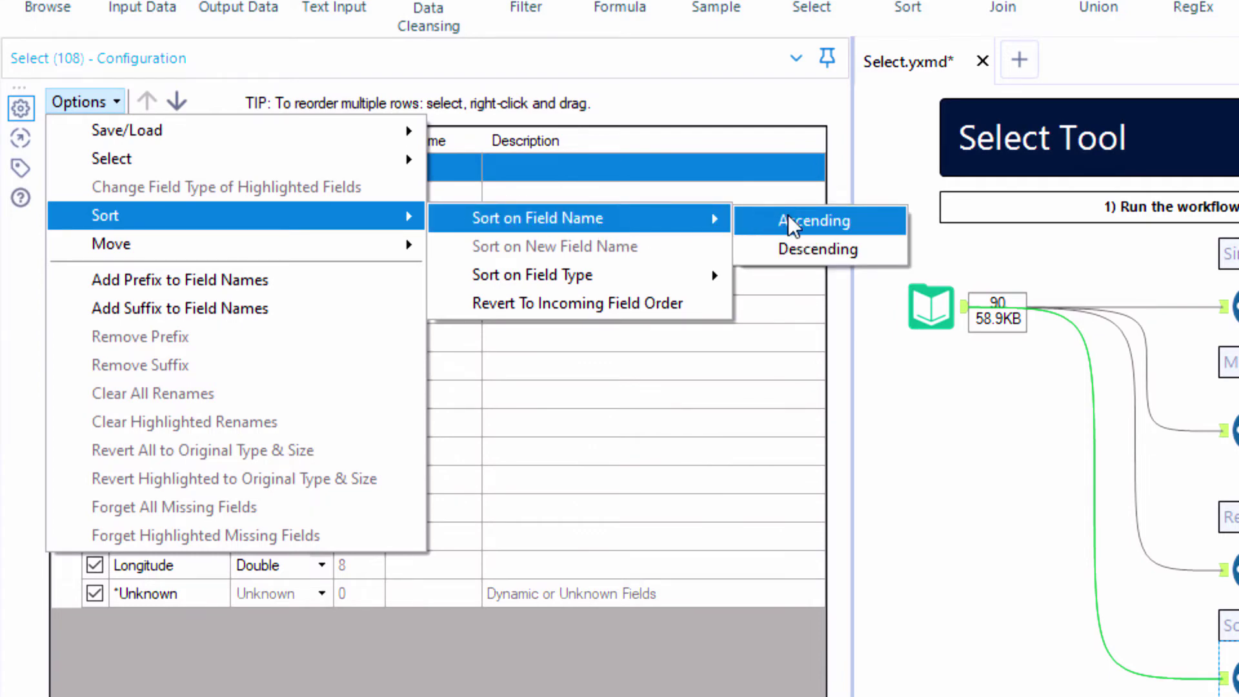
left_click(788, 219)
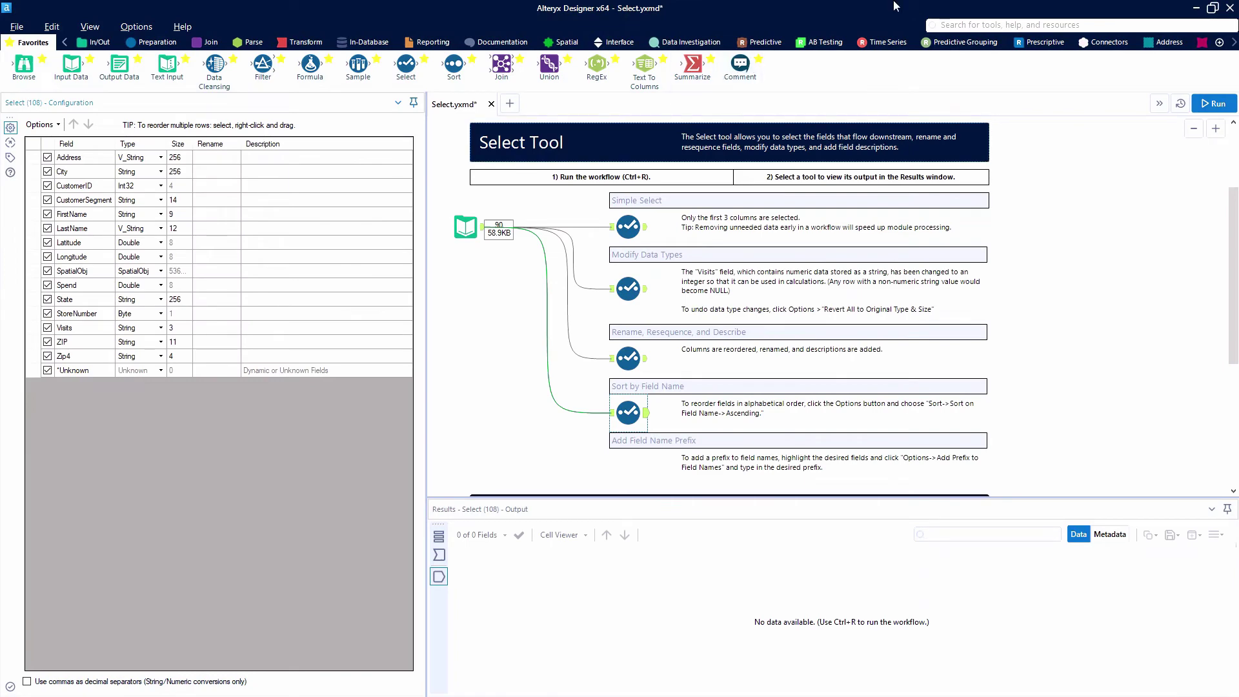
- Rerun and compare the sorting Select's incoming columns with its alphabetical output starting Address, City, CustomerID
left_click(1212, 103)
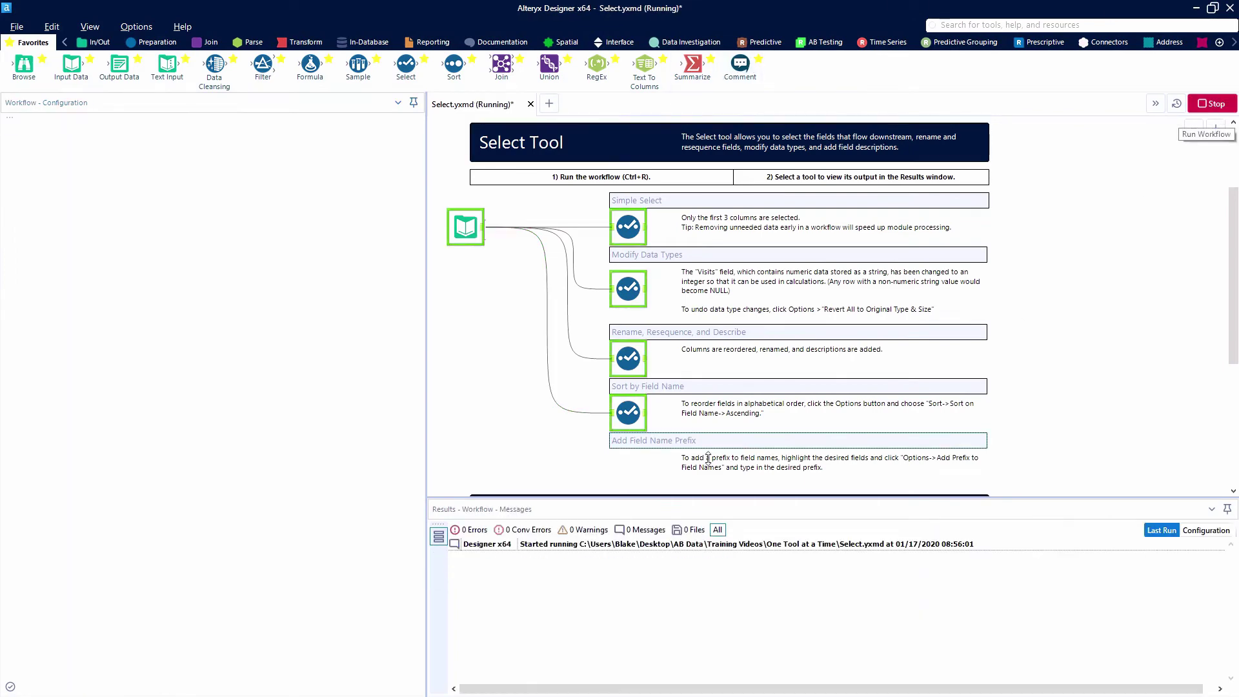
scroll(607, 427, "down", 1)
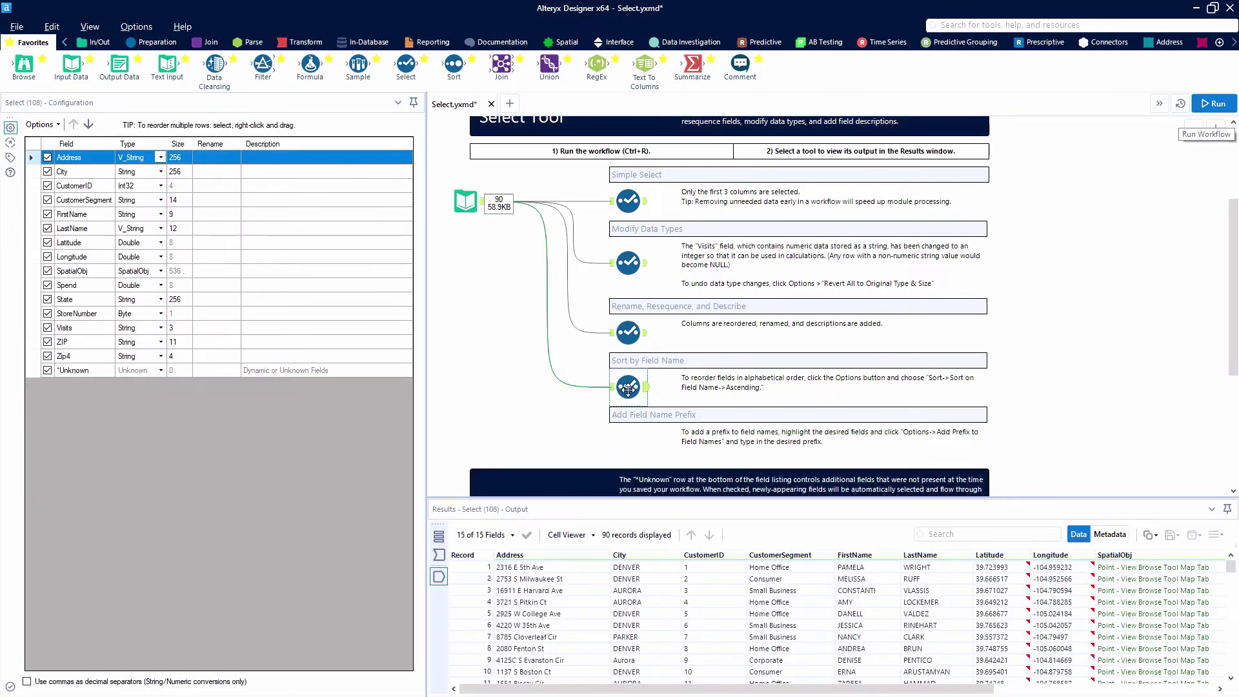
left_click(620, 389)
left_click(611, 387)
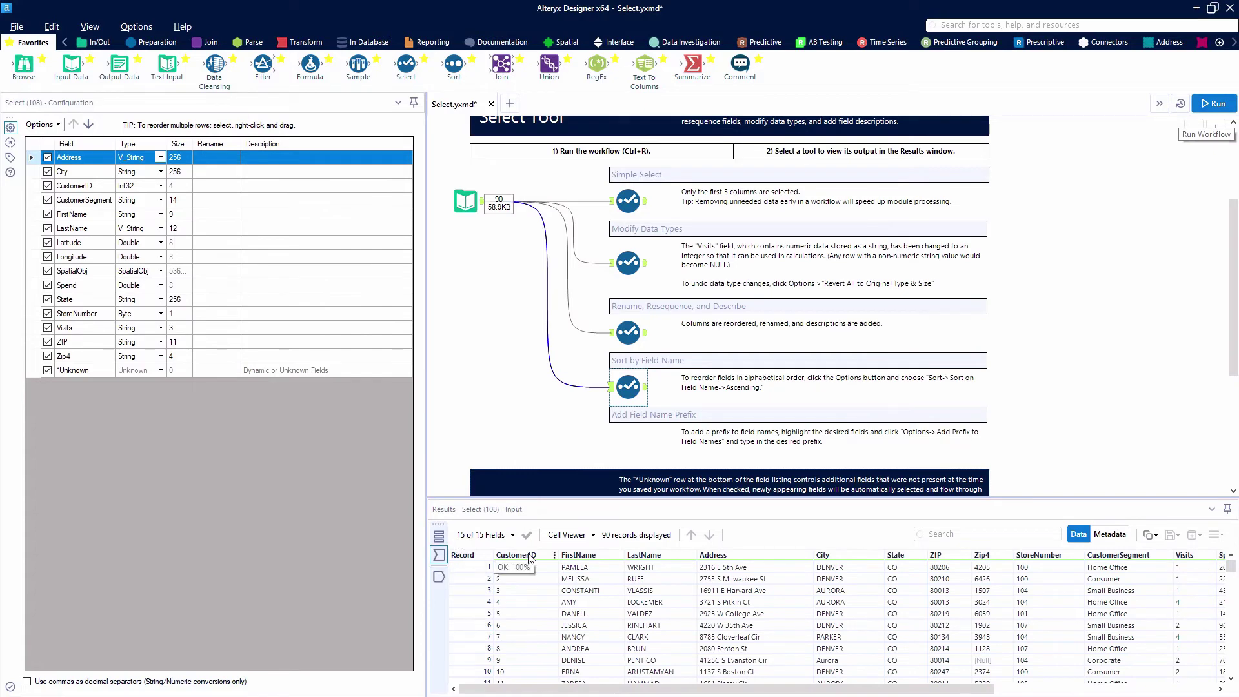
left_click(438, 576)
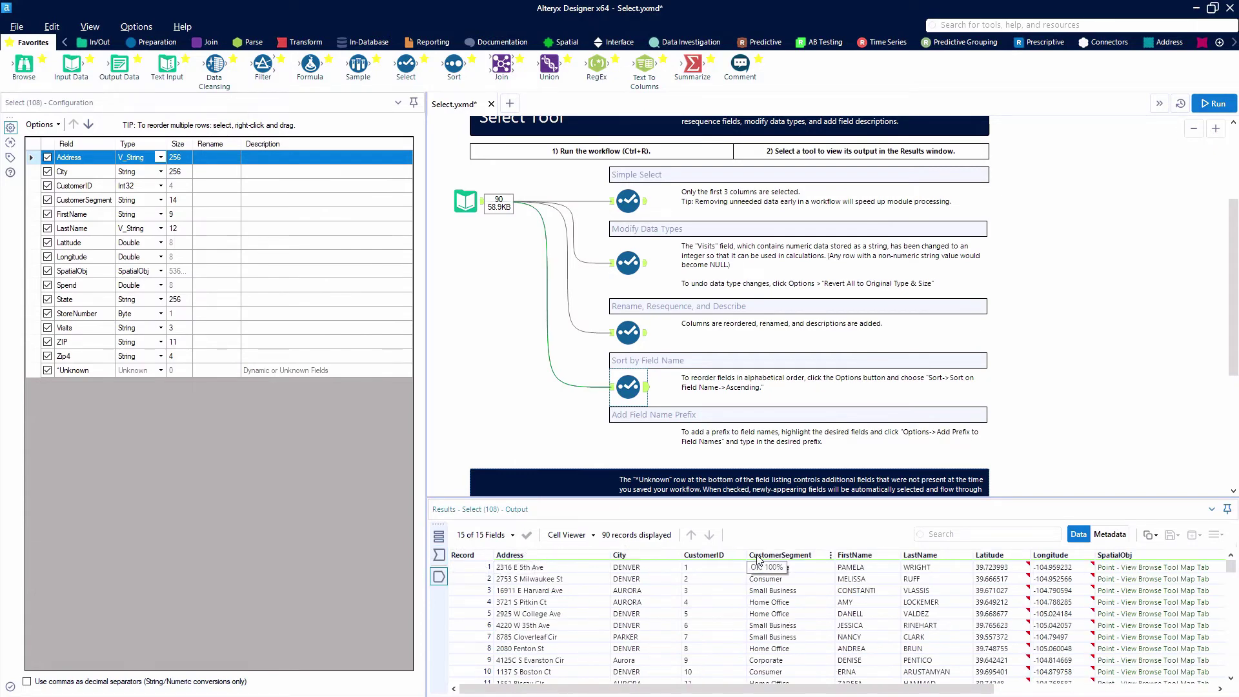
scroll(710, 439, "down", 1)
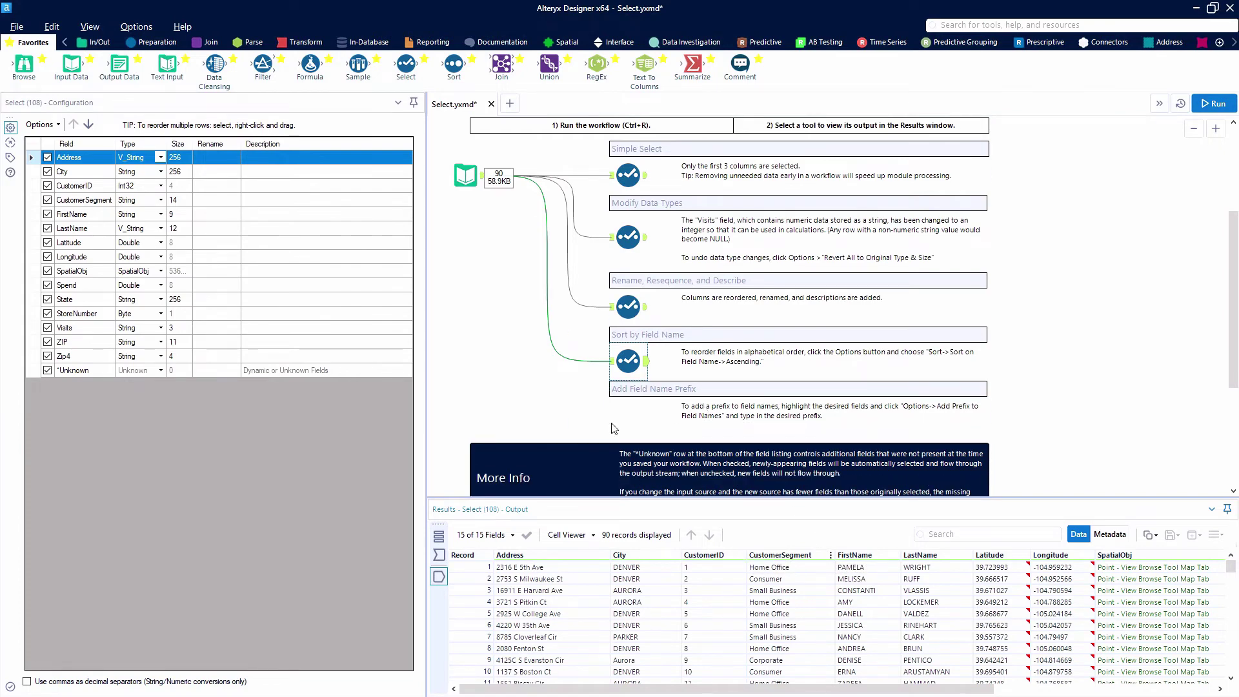
- Search for 'rename' and place the Select tool from the results under Add Field Name Prefix
left_click(1019, 29)
type("rename fields")
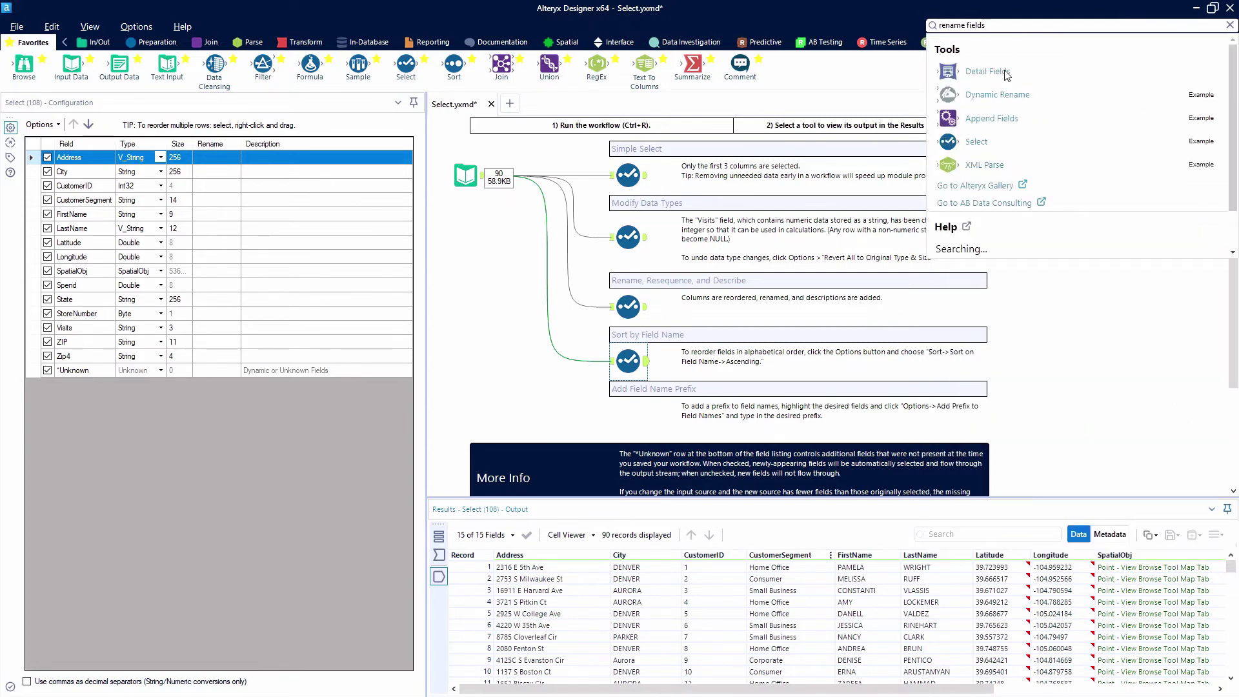
left_click_drag(990, 147, 630, 429)
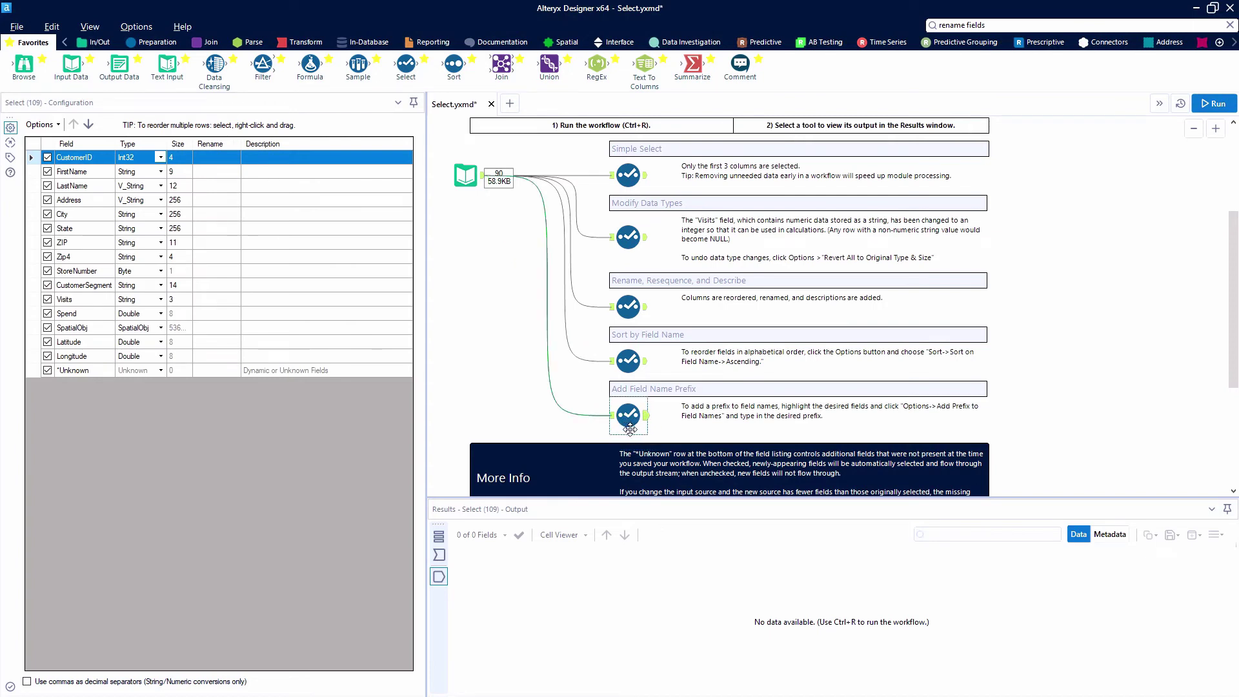
- Select FirstName, LastName, Address, City, State, ZIP, Zip4, Visits and Spend in the field list
left_click(94, 172)
left_click(92, 186, "shift")
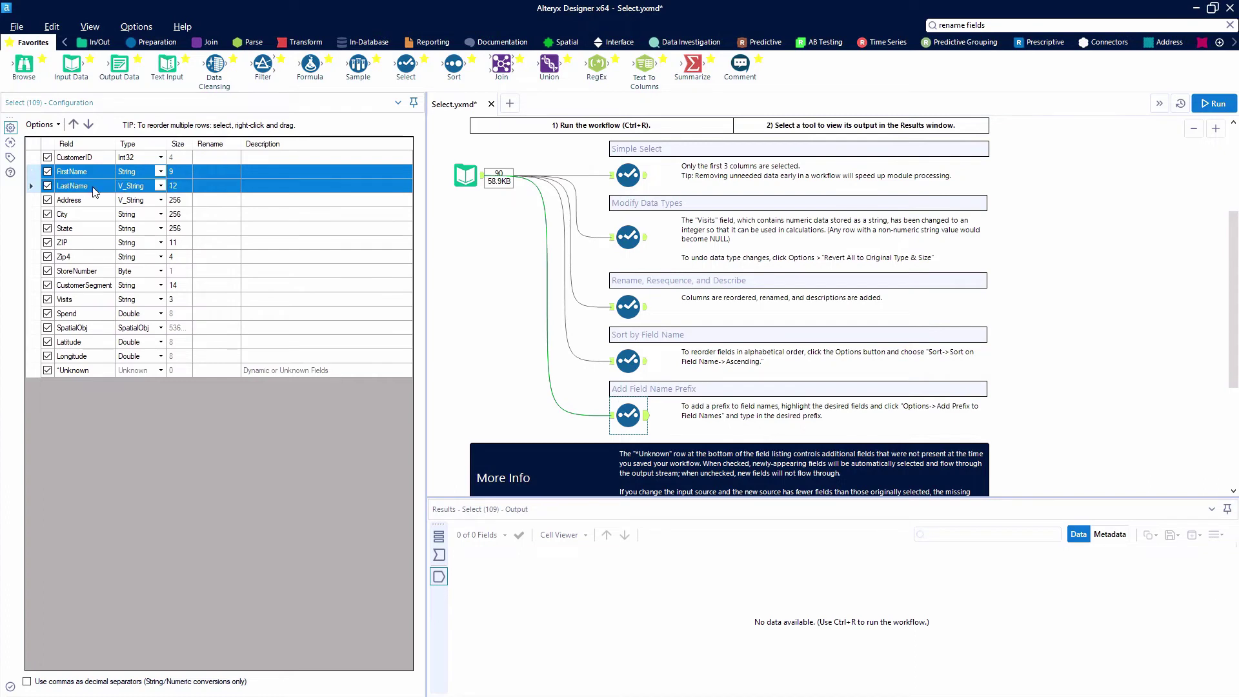
left_click(93, 201, "shift")
left_click(85, 215, "shift")
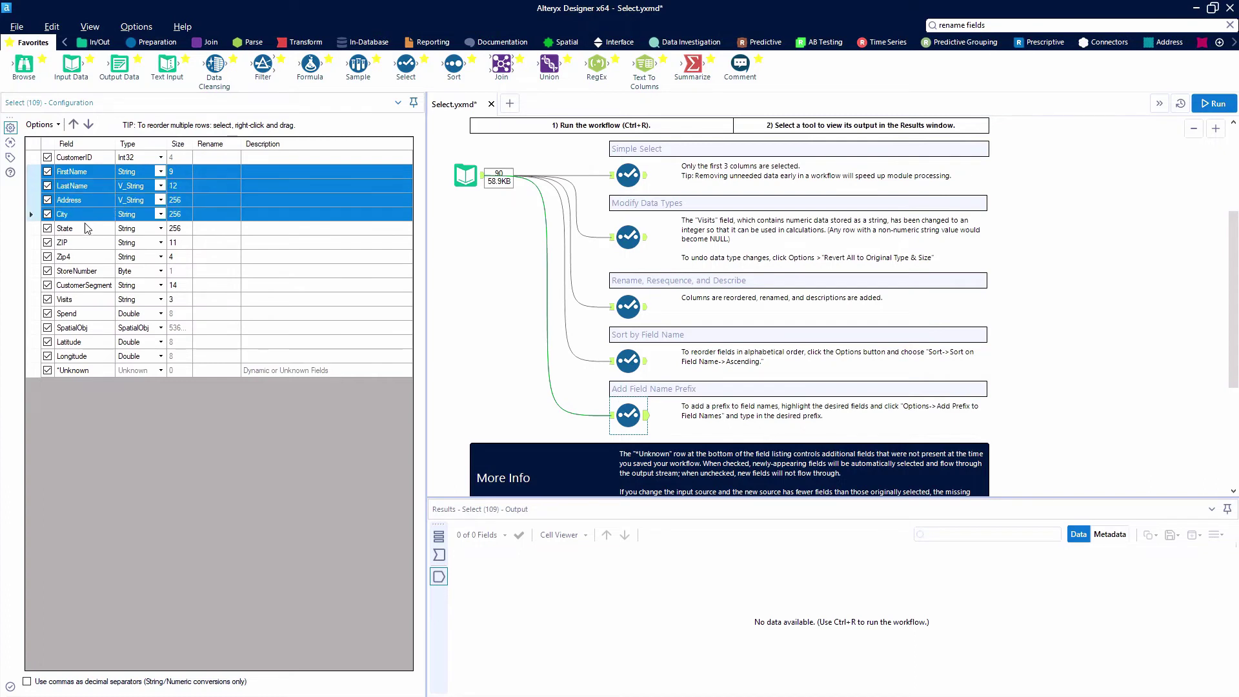
left_click(85, 229, "shift")
left_click(89, 243, "shift")
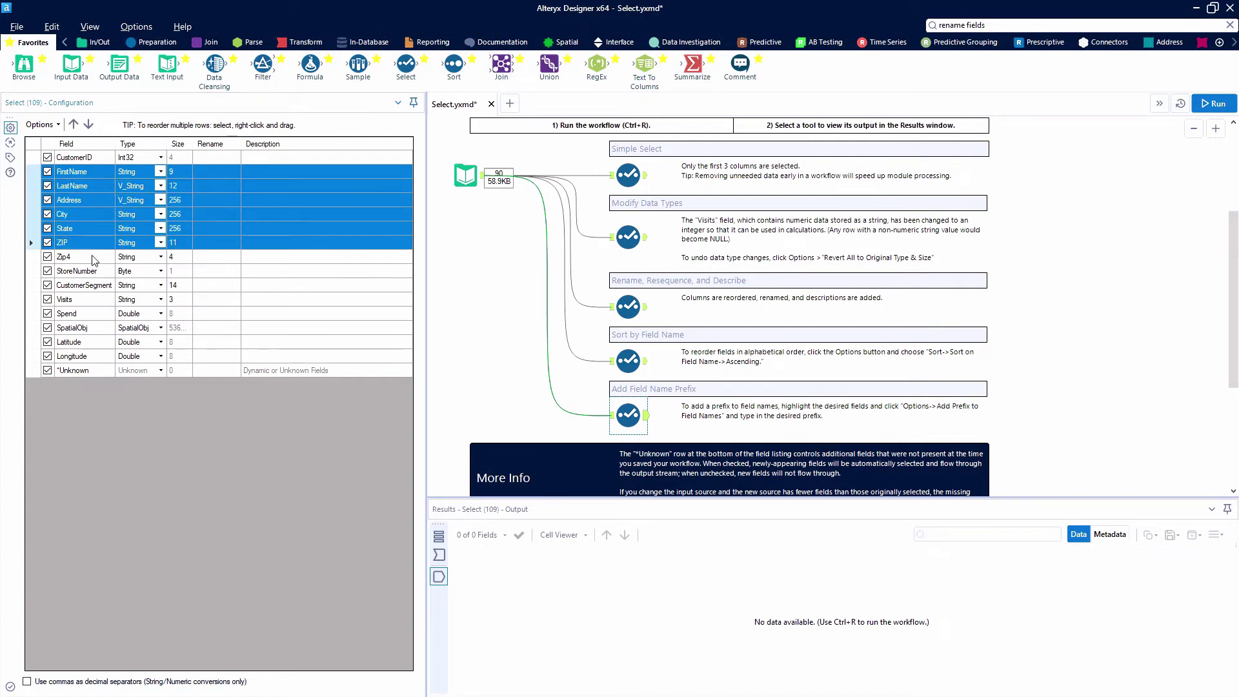
left_click(94, 258, "shift")
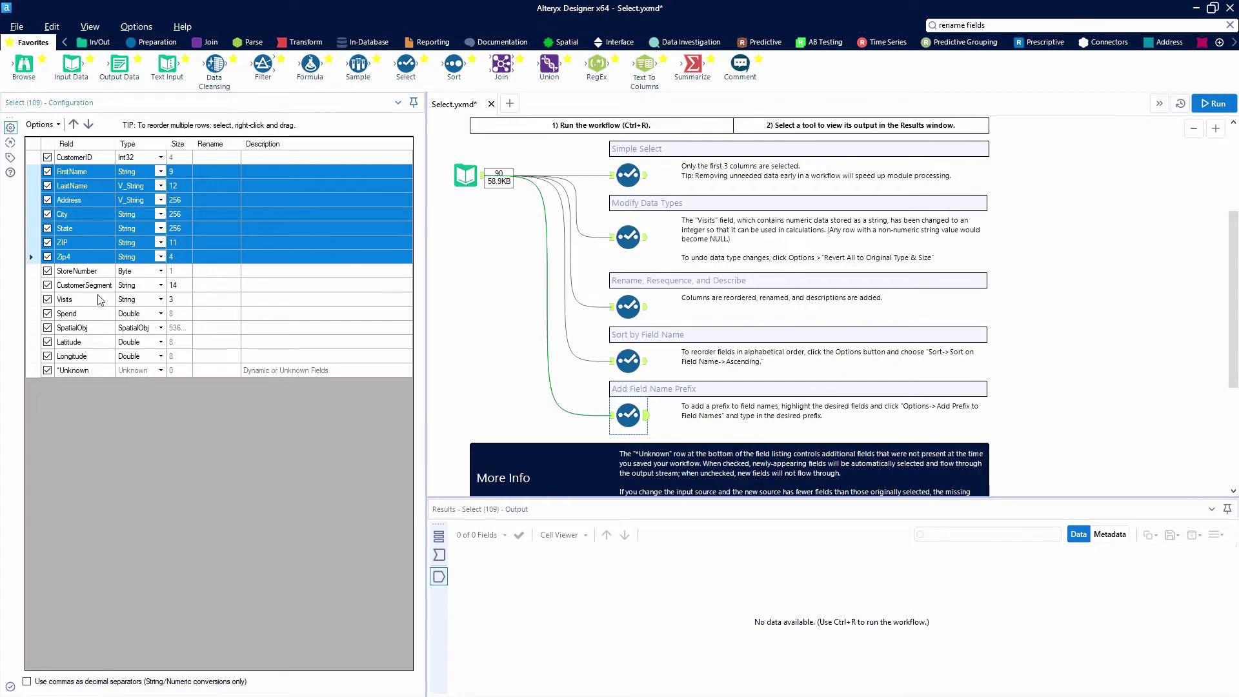
left_click(97, 305, "ctrl")
left_click(92, 316, "ctrl")
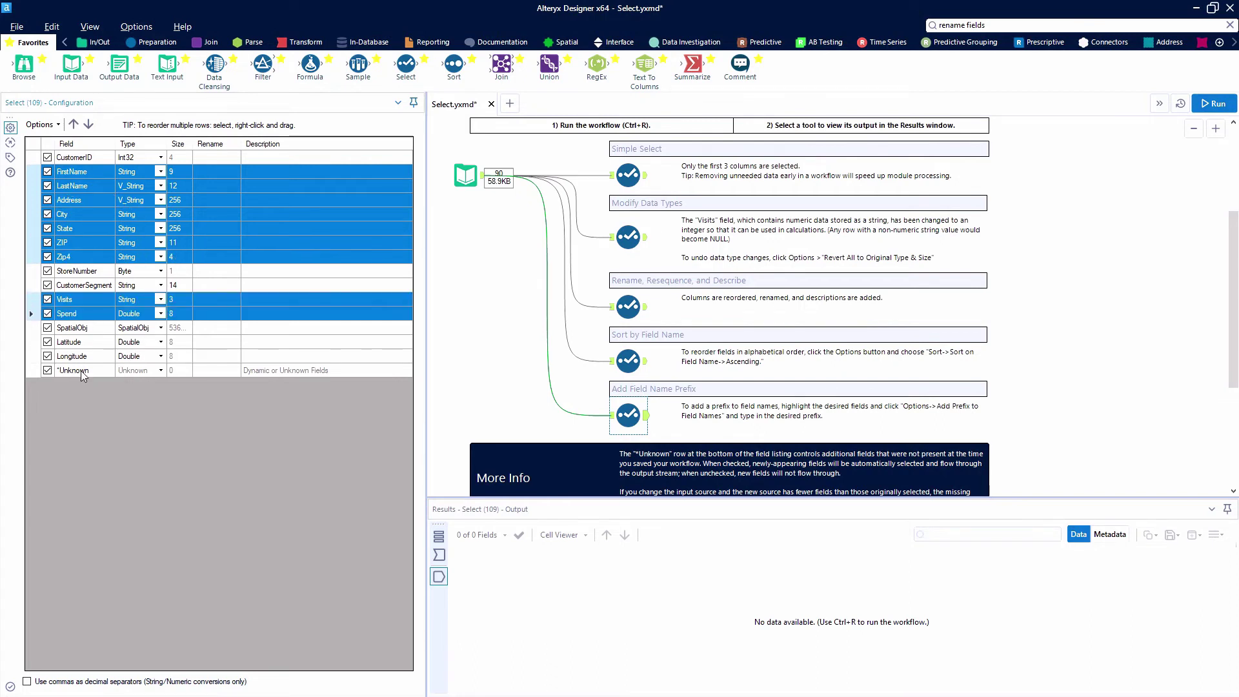
- Add the prefix 'Customer' to the selected field names
left_click(43, 125)
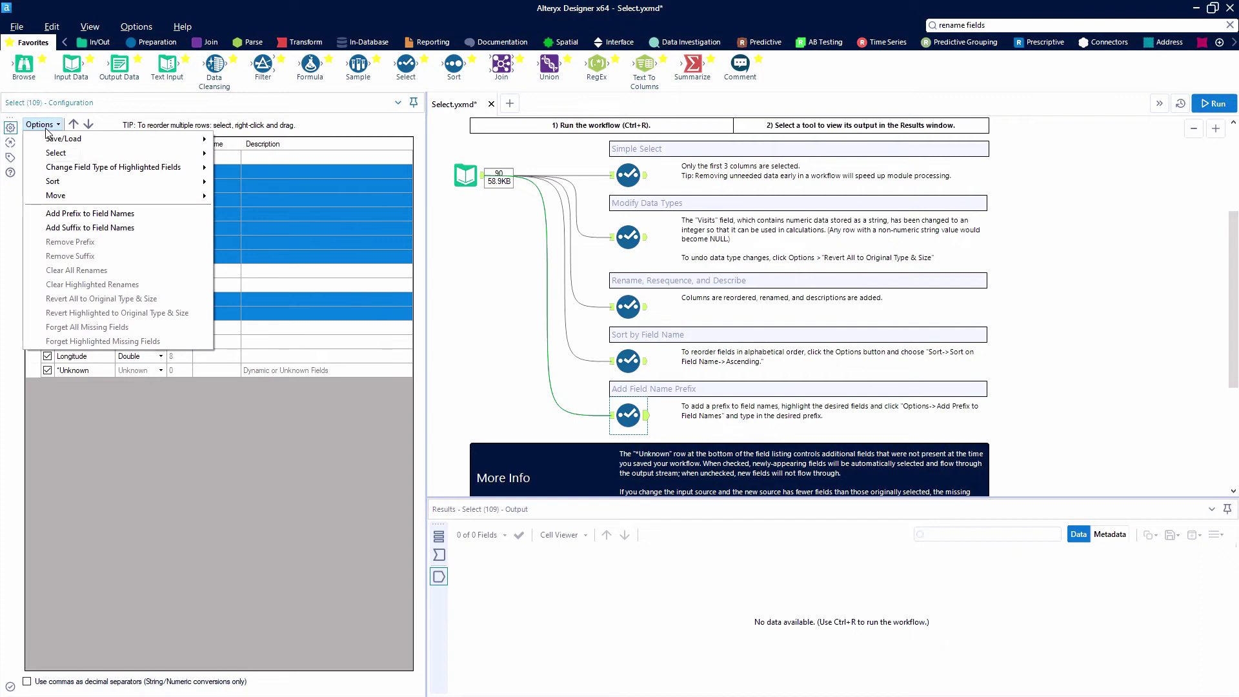
left_click(121, 213)
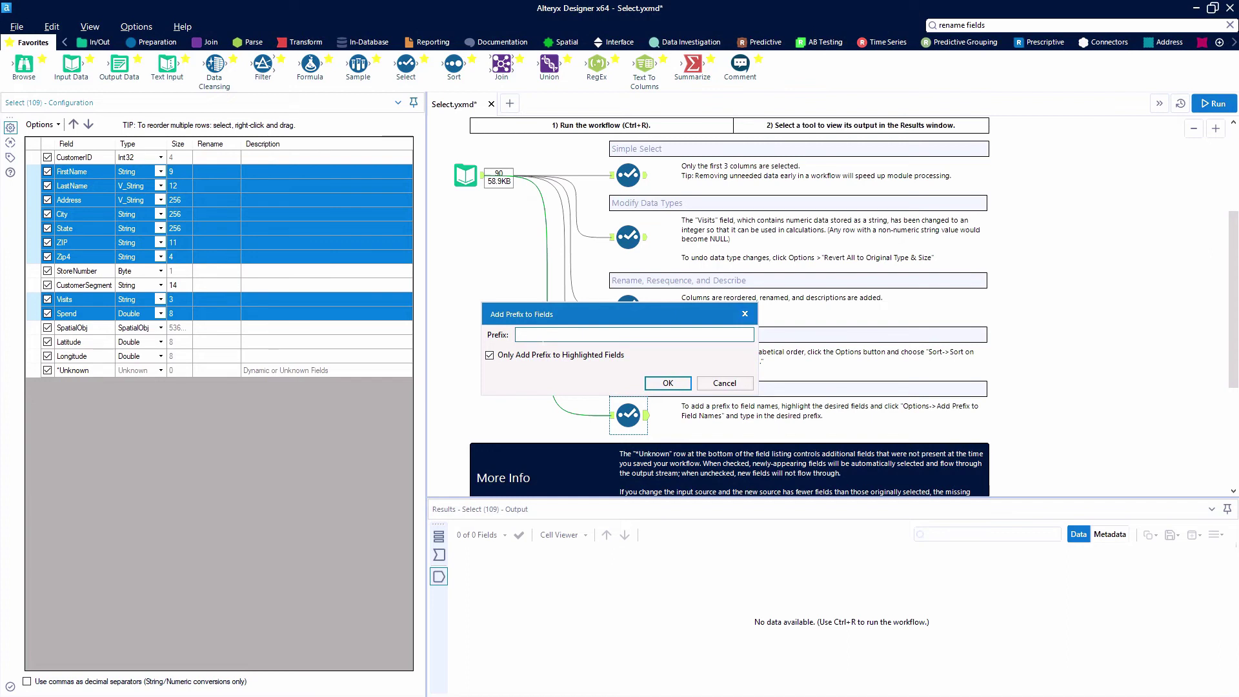
type("Customer")
left_click(491, 358)
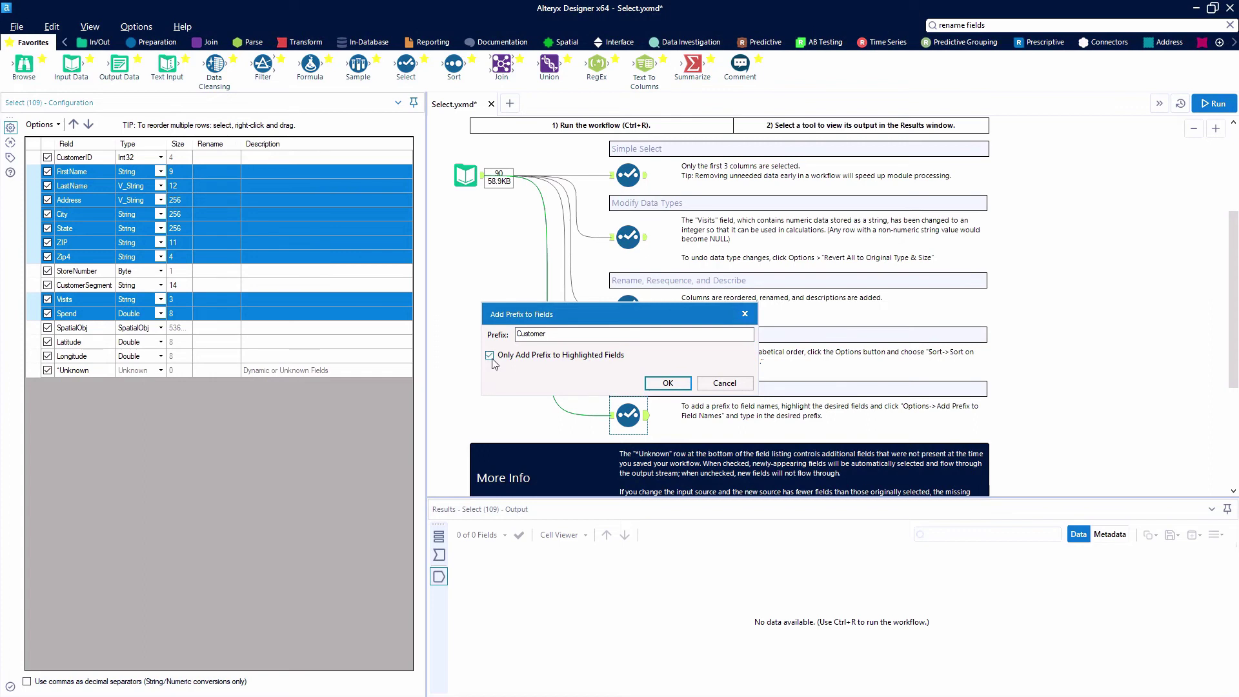
left_click(667, 383)
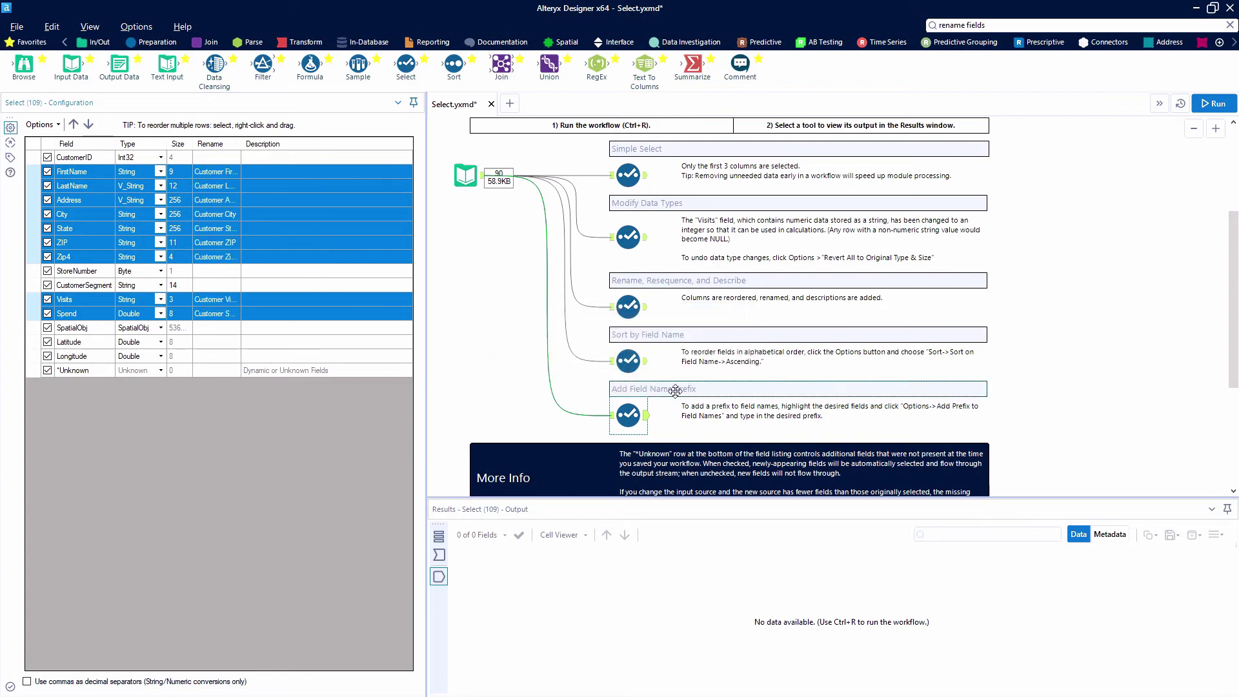
- Run the workflow and compare the fifth Select's input with its 90-record Customer-prefixed output
left_click(669, 389)
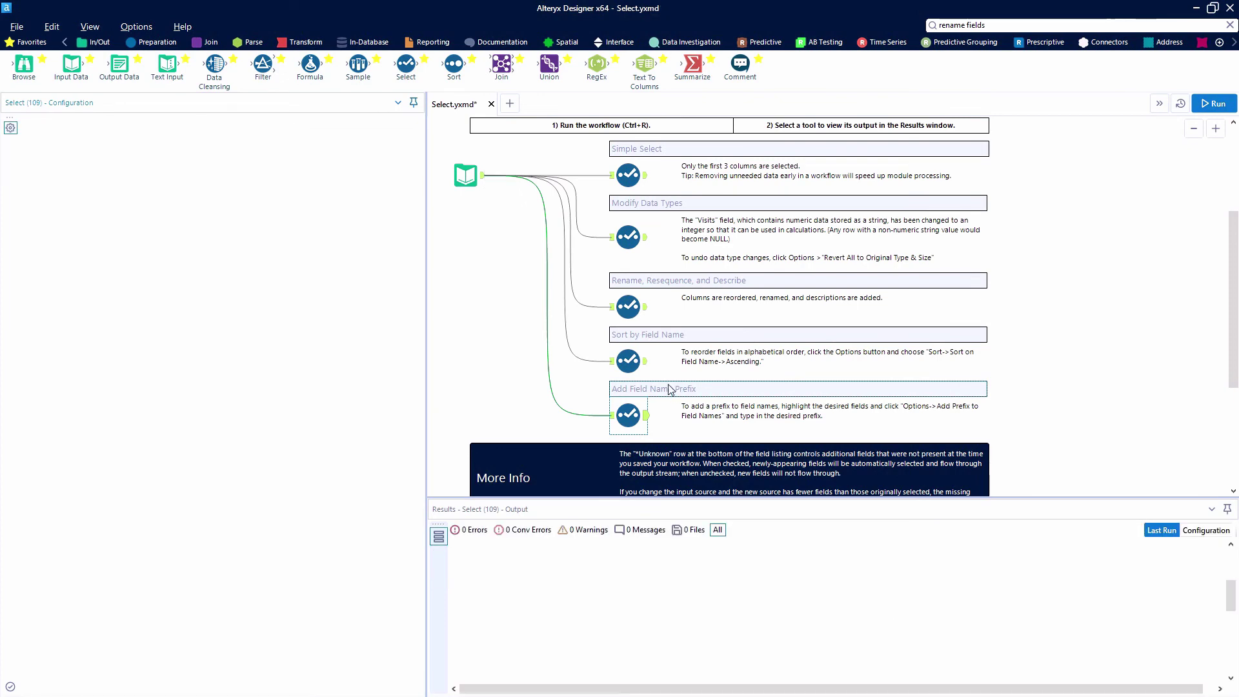
left_click(617, 416)
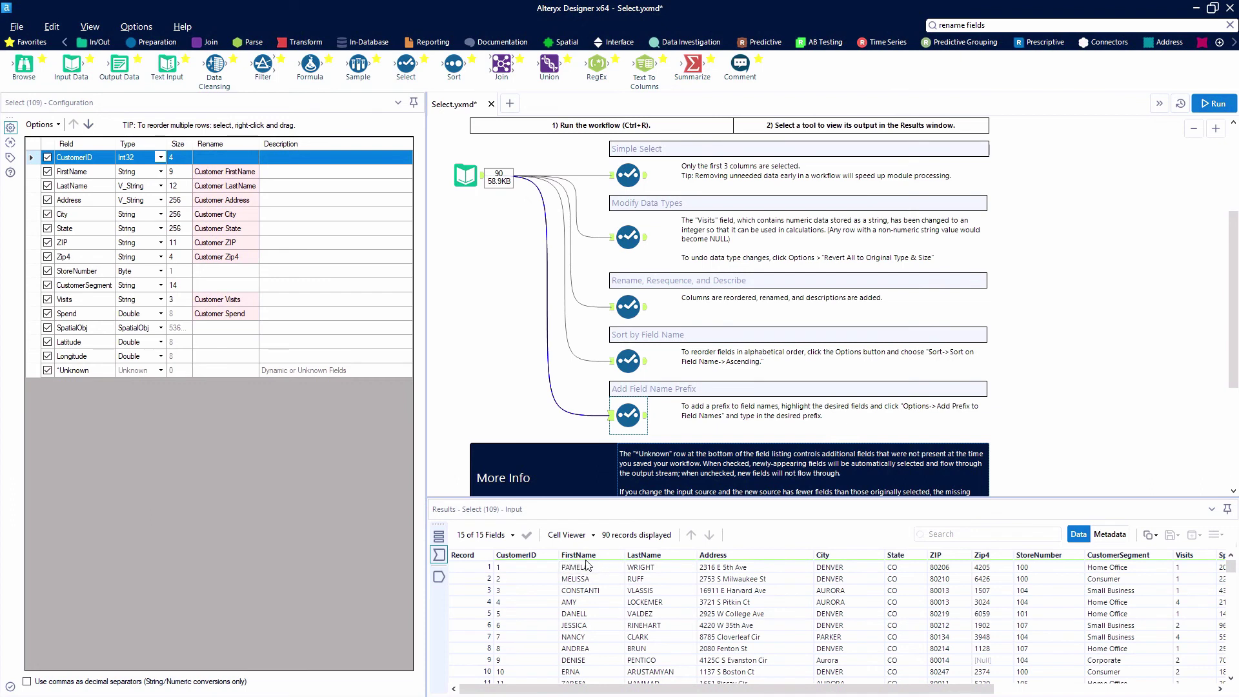
left_click(645, 415)
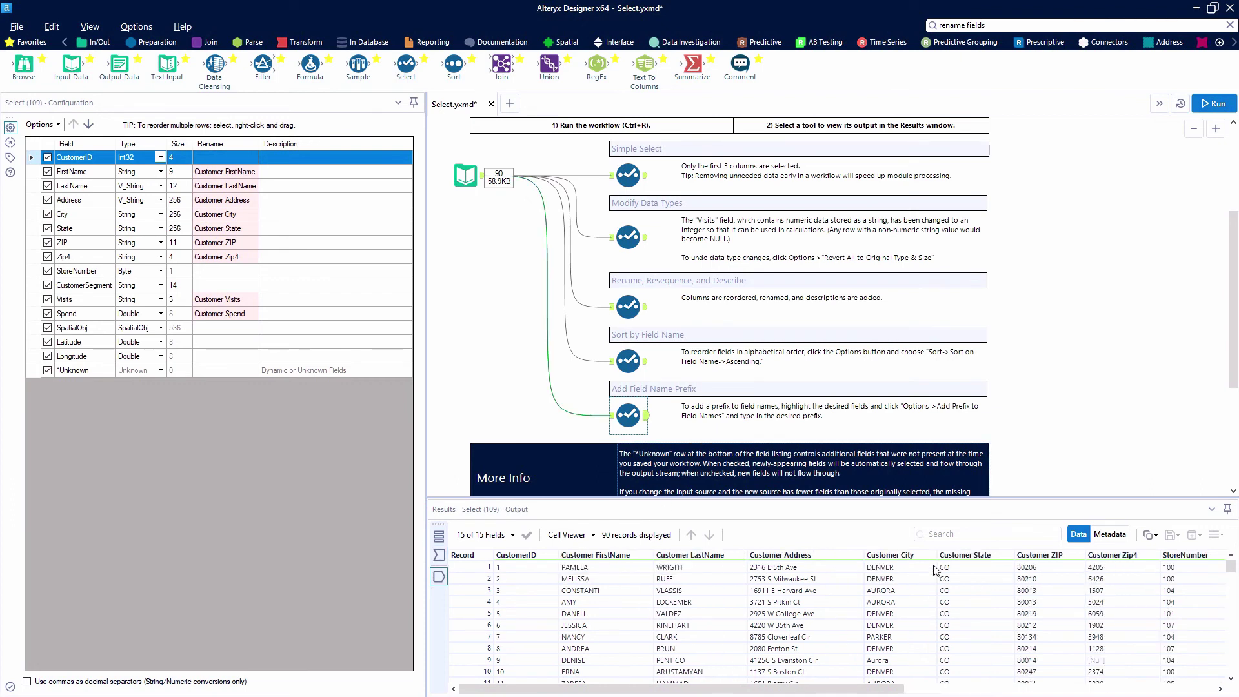
scroll(667, 427, "down", 1)
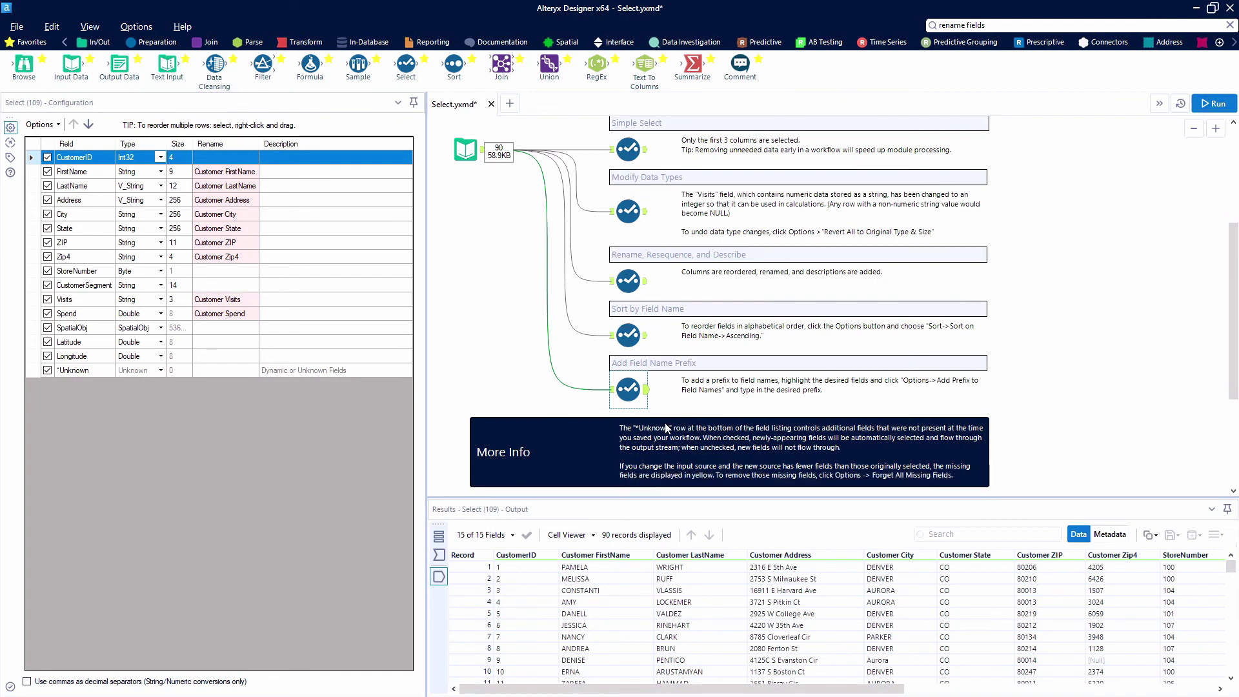